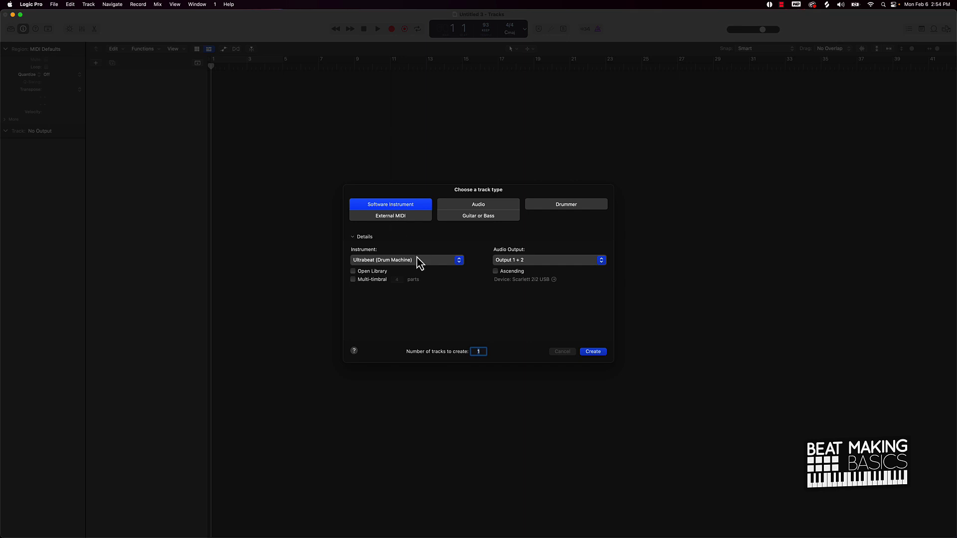
Add a software instrument track using the Stereo version of Ultrabeat (Drum Machine)
{"action": "left_click", "coordinate": [387, 260]}
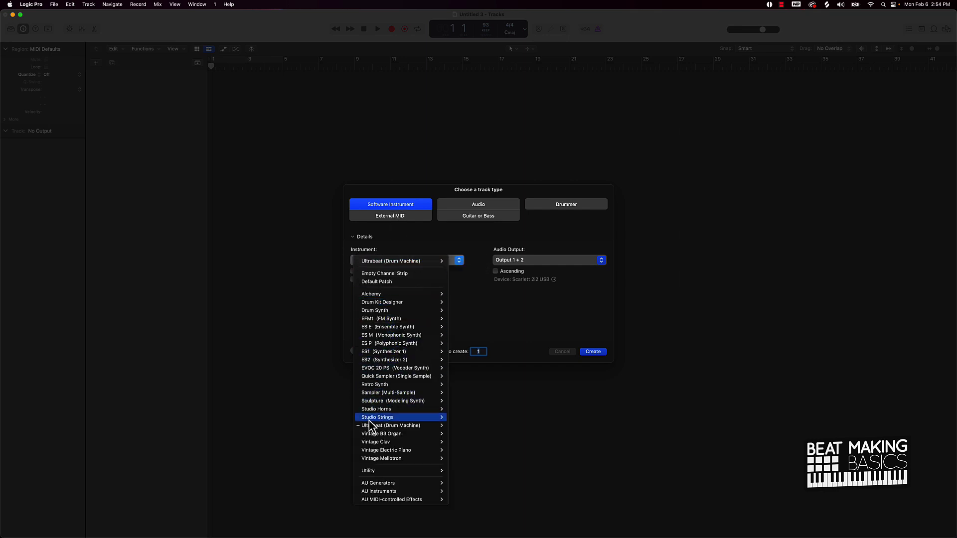
{"action": "mouse_move", "coordinate": [377, 426]}
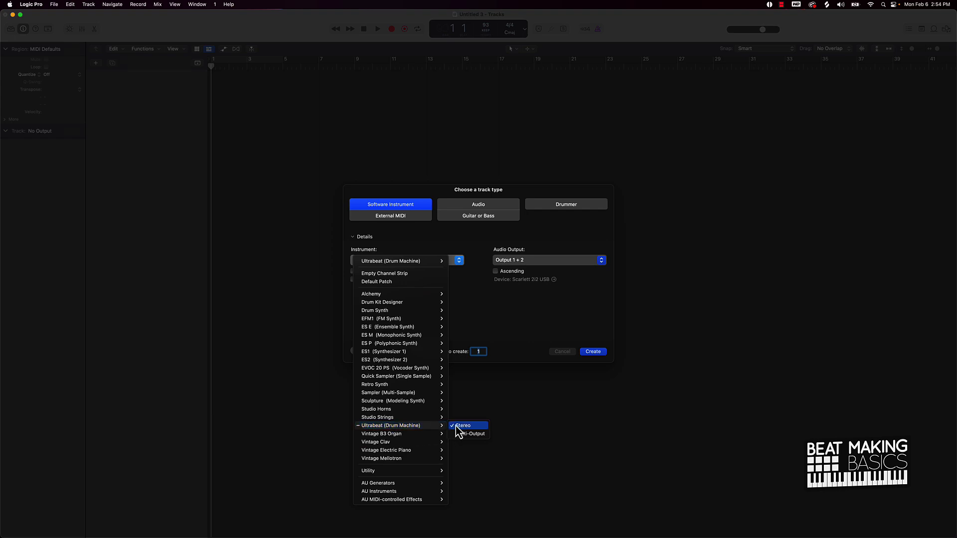
{"action": "left_click", "coordinate": [592, 352]}
{"action": "left_click", "coordinate": [592, 353]}
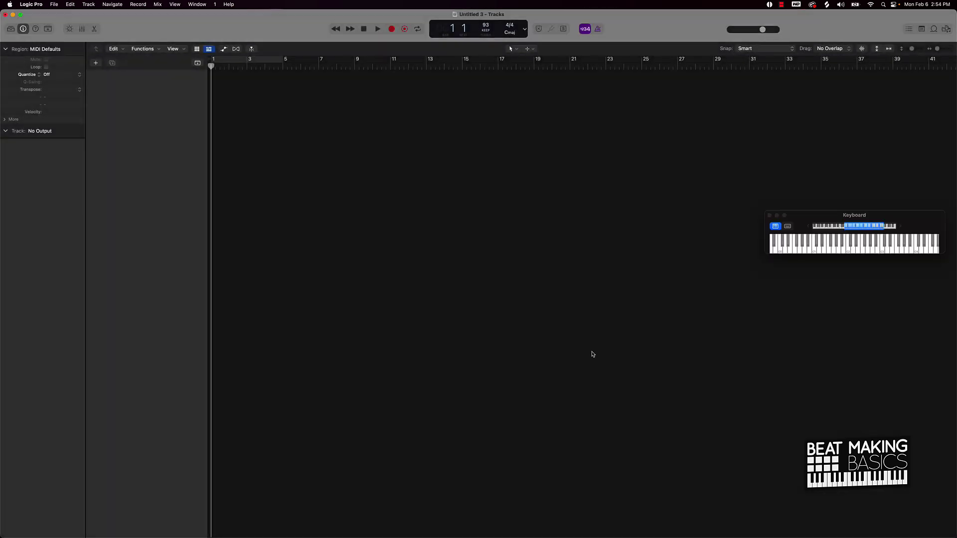
Centre the Ultrabeat window on screen and shift the Keyboard window slightly left
{"action": "left_click_drag", "start_coordinate": [722, 318], "coordinate": [459, 101]}
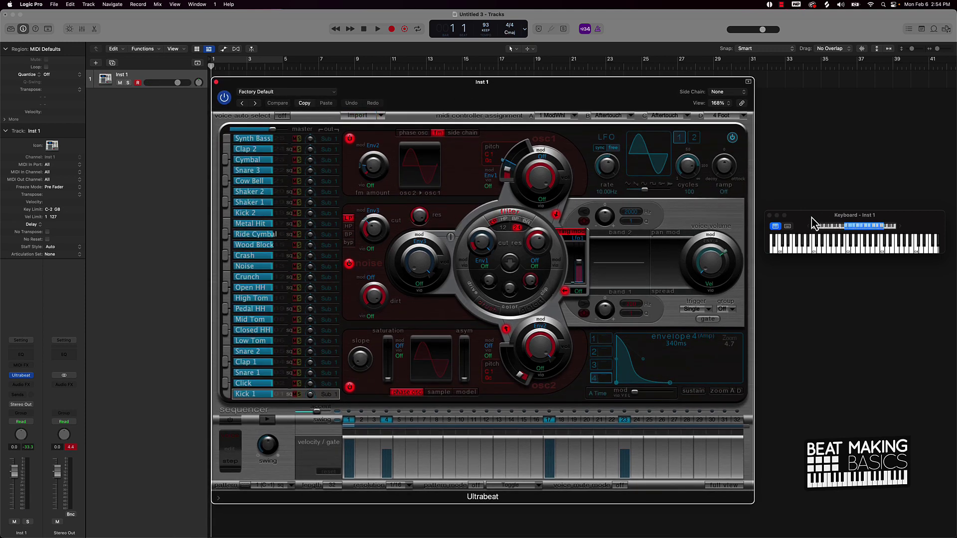
{"action": "left_click_drag", "start_coordinate": [811, 217], "coordinate": [804, 216]}
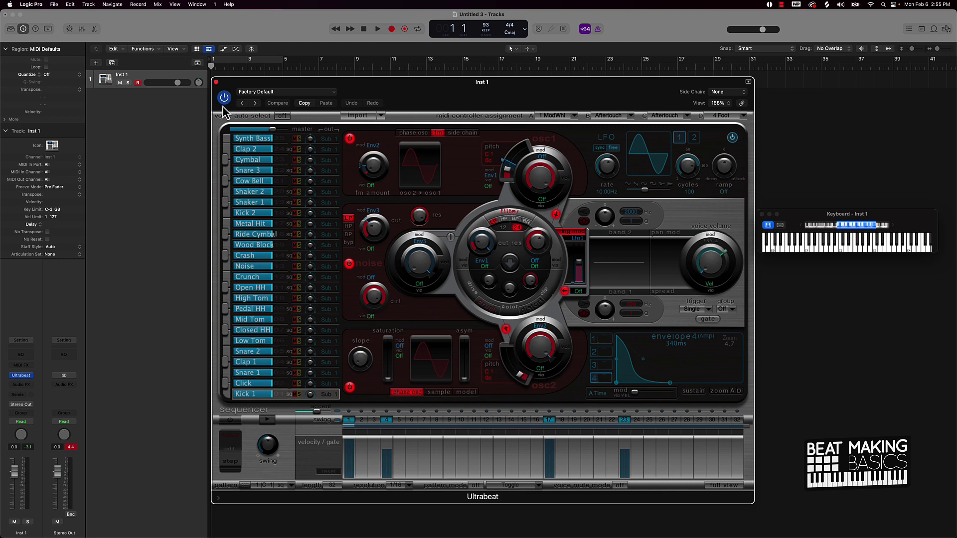
Load the Grimy 909 preset from Ultrabeat's 01 Drum Kits folder
{"action": "left_click", "coordinate": [275, 92]}
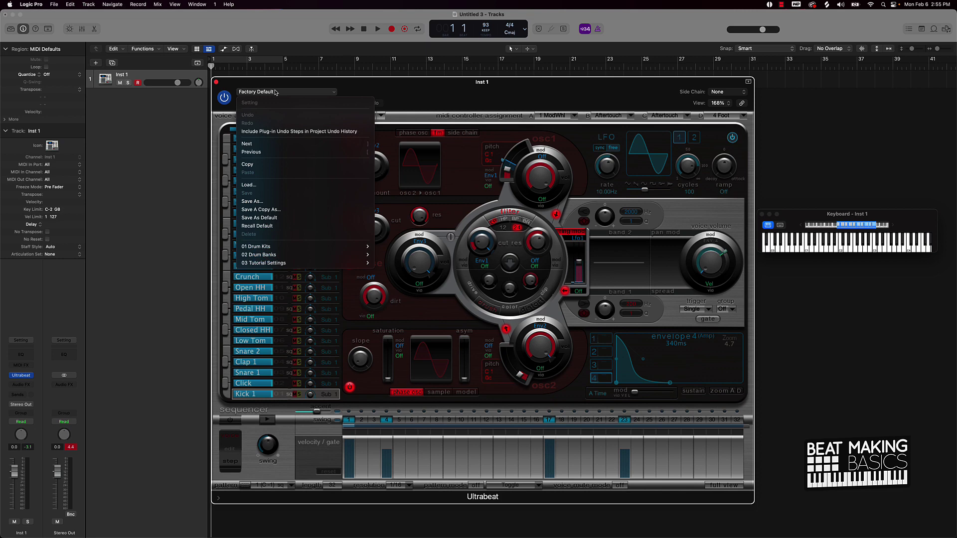
{"action": "mouse_move", "coordinate": [294, 258]}
{"action": "mouse_move", "coordinate": [334, 246]}
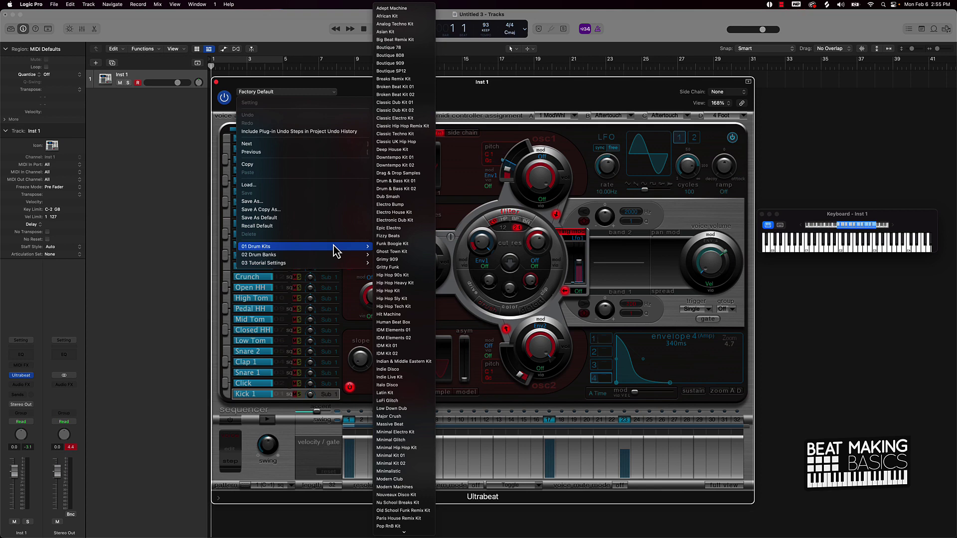
{"action": "left_click", "coordinate": [402, 259]}
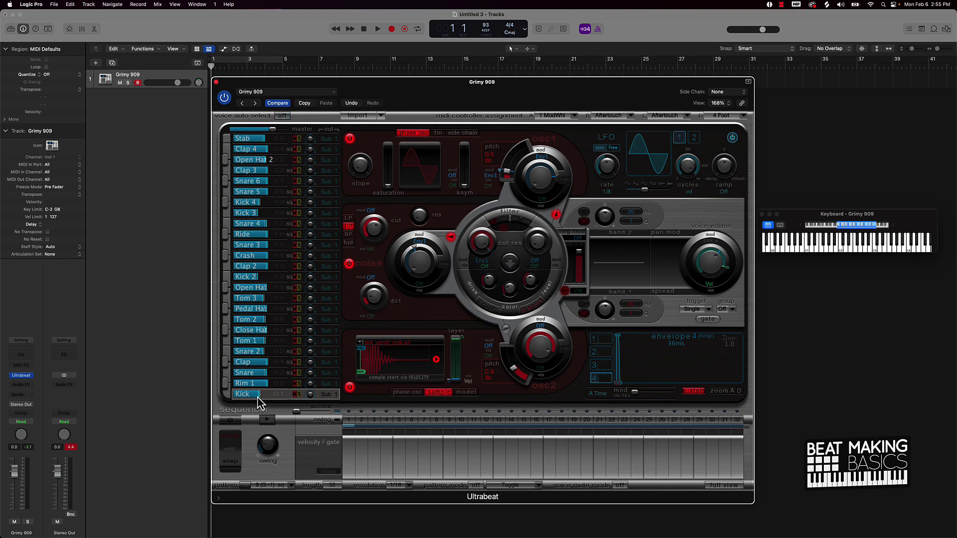
Raise the Kick voice to about -5.5 dB, audition it, and clear the clipped peak meters
{"action": "mouse_move", "coordinate": [268, 396]}
{"action": "left_click_drag", "start_coordinate": [253, 397], "coordinate": [266, 395]}
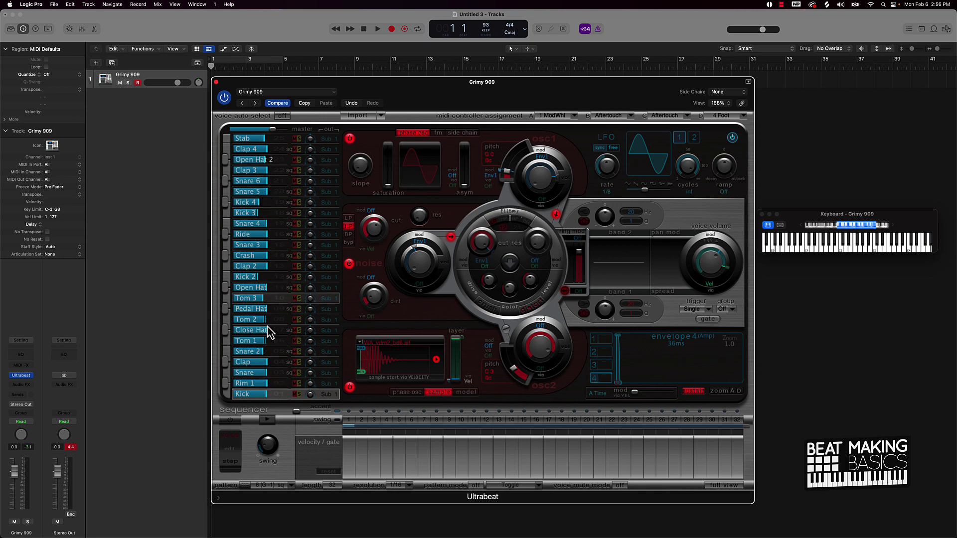
{"action": "left_click", "coordinate": [273, 397]}
{"action": "left_click_drag", "start_coordinate": [273, 397], "coordinate": [270, 397]}
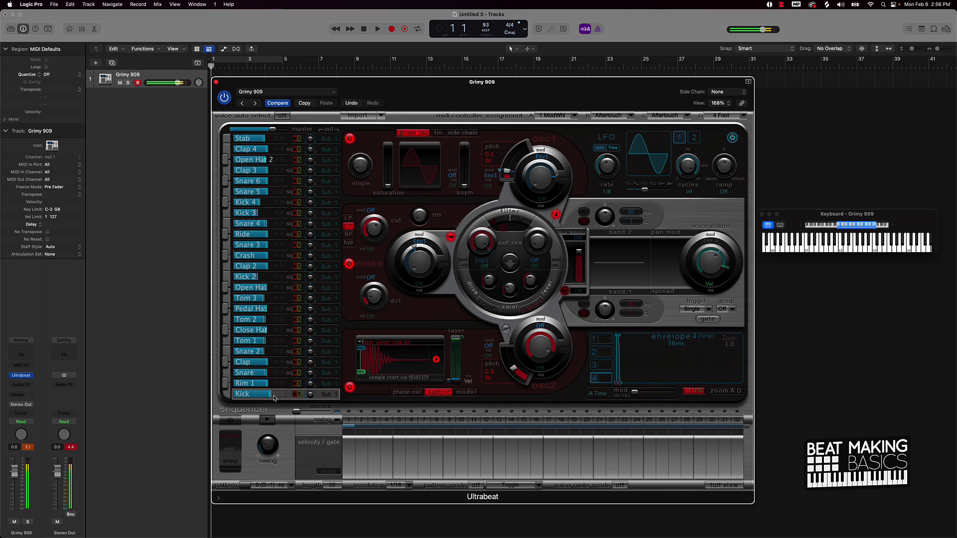
{"action": "left_click", "coordinate": [69, 447]}
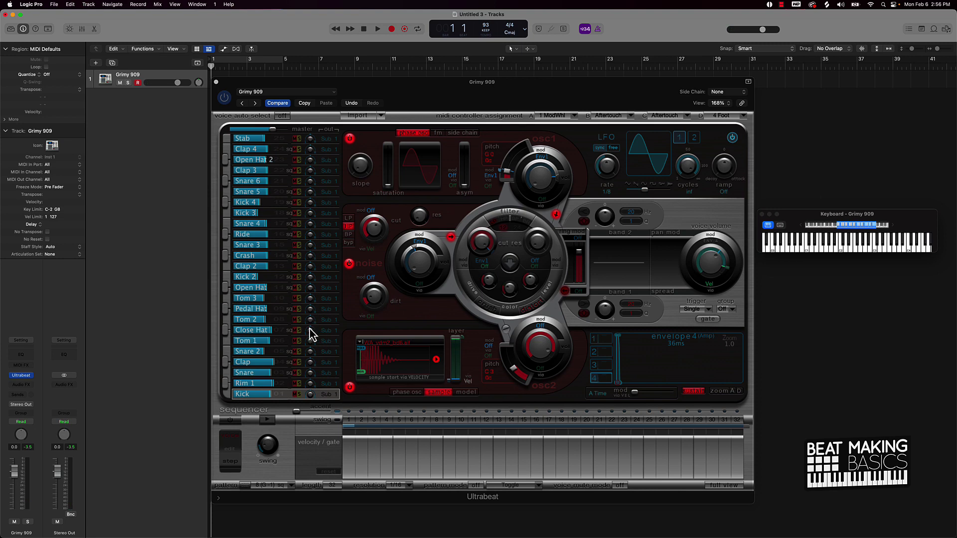
Pan Close Hat left to -0.45, offset Tom 1 and Tom 3, and push Tom 2 right to 0.85
{"action": "left_click", "coordinate": [310, 333]}
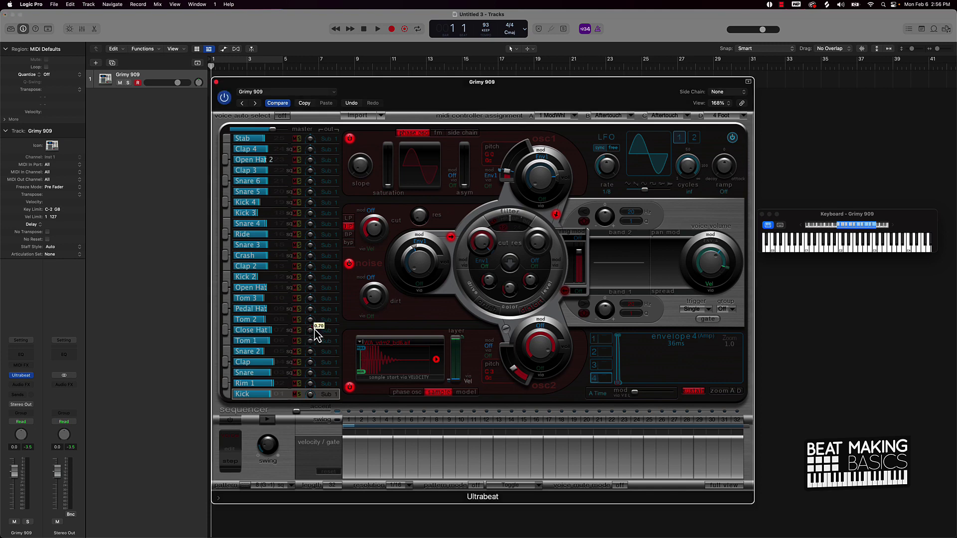
{"action": "left_click_drag", "start_coordinate": [318, 330], "coordinate": [305, 334]}
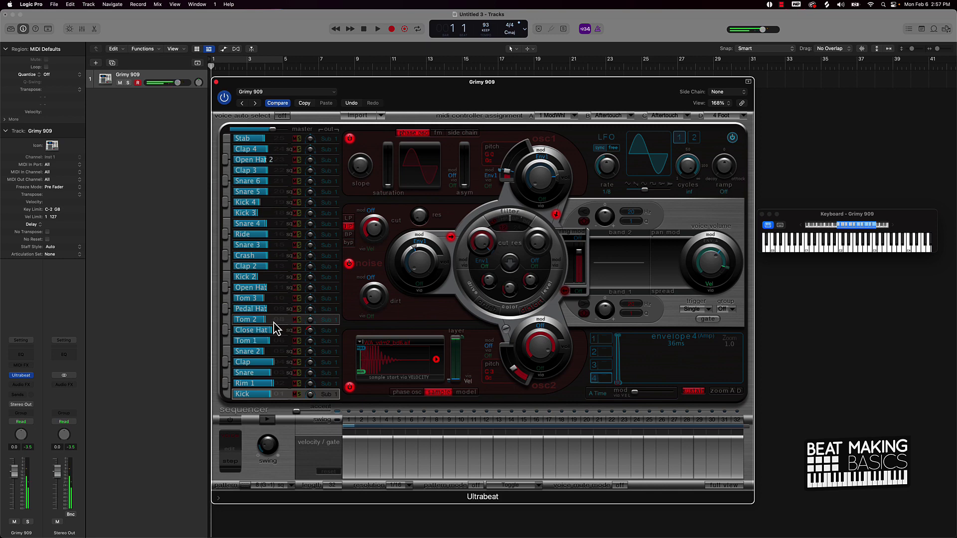
{"action": "left_click_drag", "start_coordinate": [311, 319], "coordinate": [326, 326]}
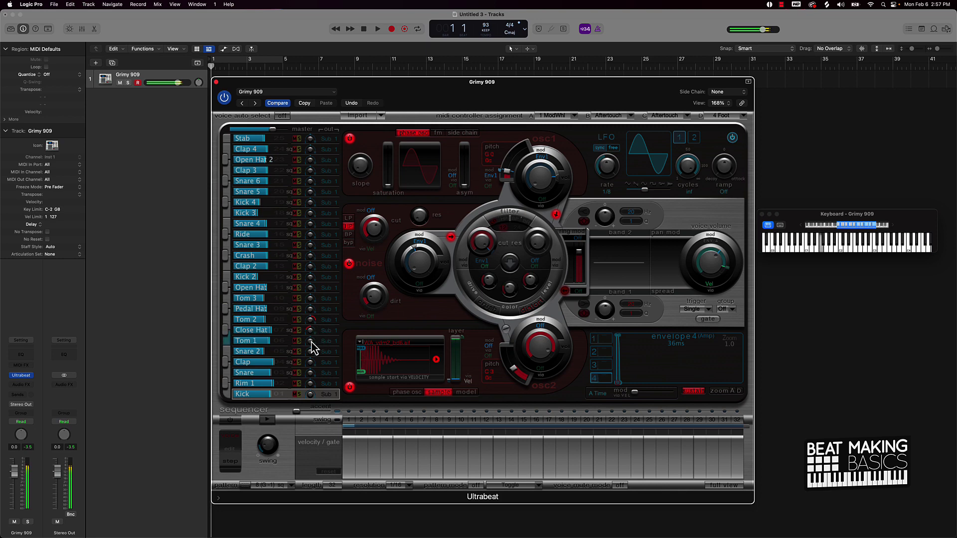
{"action": "left_click_drag", "start_coordinate": [311, 345], "coordinate": [307, 355]}
{"action": "mouse_move", "coordinate": [311, 298]}
{"action": "left_mouse_down"}
{"action": "mouse_move", "coordinate": [312, 288]}
{"action": "mouse_move", "coordinate": [312, 311]}
{"action": "left_mouse_up"}
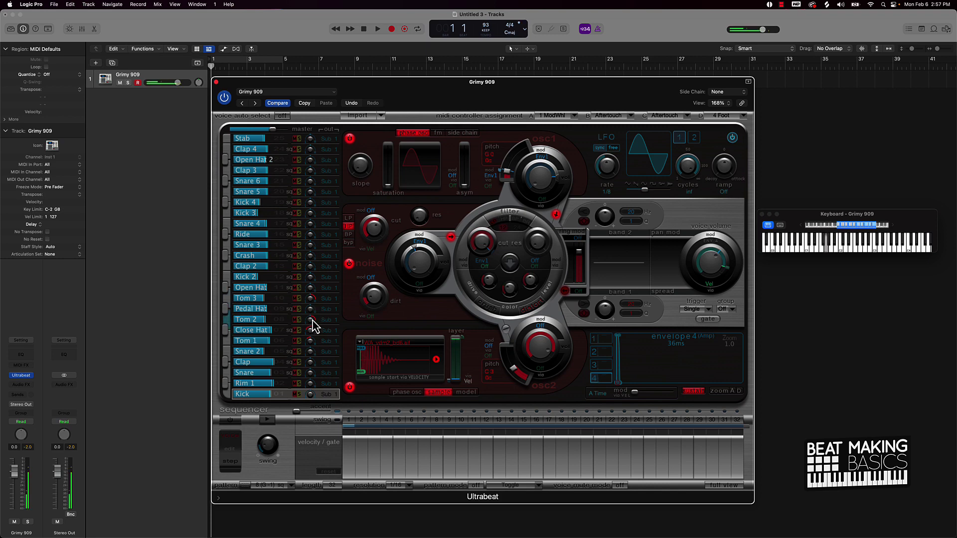
{"action": "left_click_drag", "start_coordinate": [313, 324], "coordinate": [312, 328]}
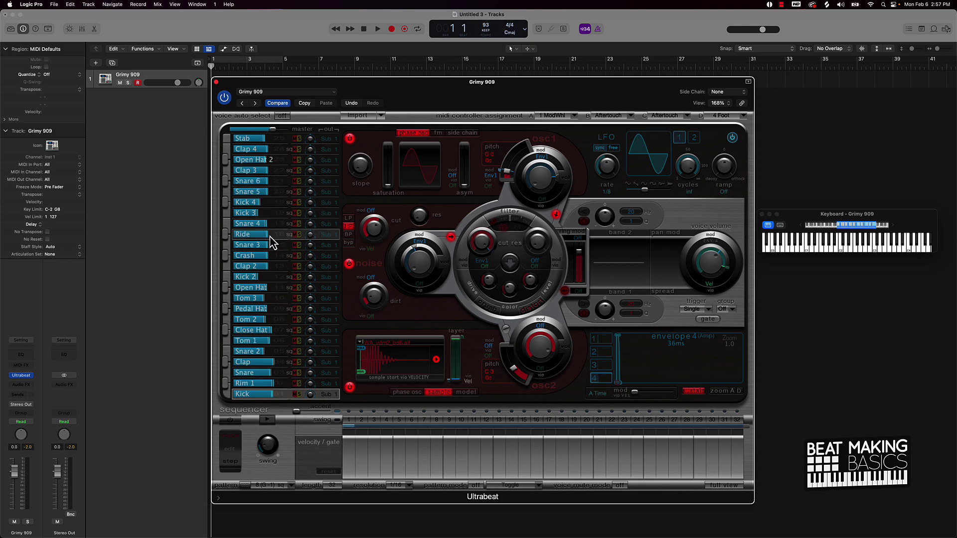
Load the LoFi Glitch kit from 01 Drum Kits and audition its Kick voice
{"action": "left_click", "coordinate": [278, 92]}
{"action": "mouse_move", "coordinate": [307, 249]}
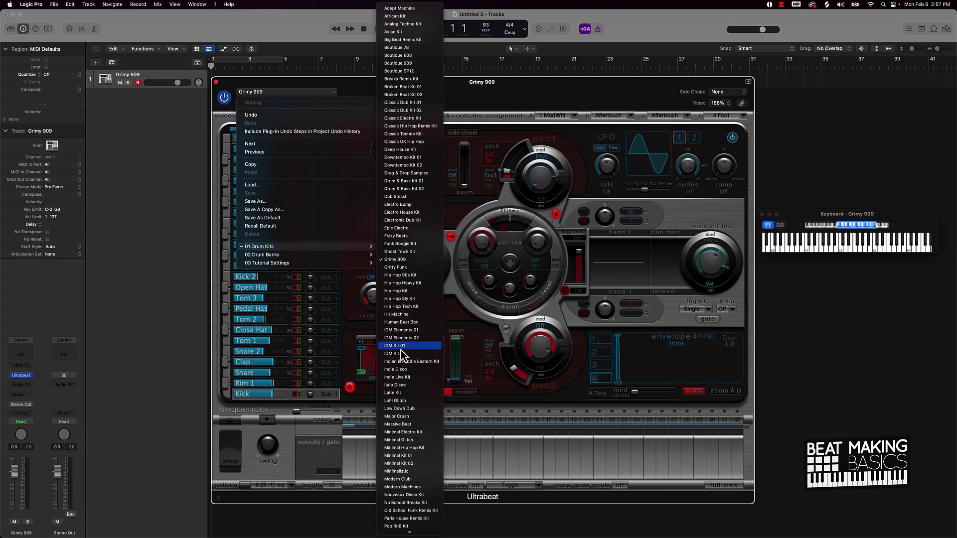
{"action": "left_click", "coordinate": [397, 402]}
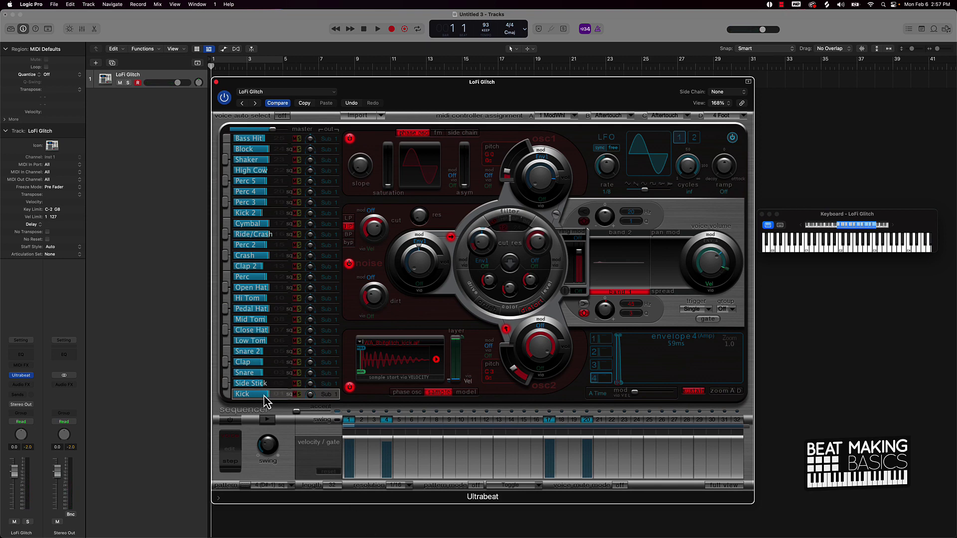
{"action": "left_click", "coordinate": [264, 397]}
{"action": "left_click", "coordinate": [264, 396]}
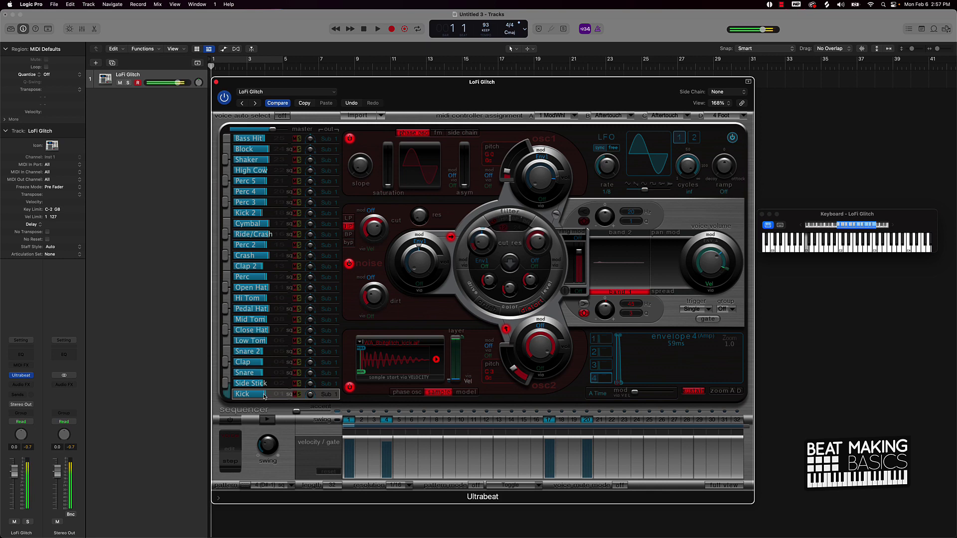
Set voice auto select to On and import Kick Bank.pst from 02 Drum Banks as the second kit
{"action": "left_click", "coordinate": [282, 116]}
{"action": "left_click", "coordinate": [357, 115]}
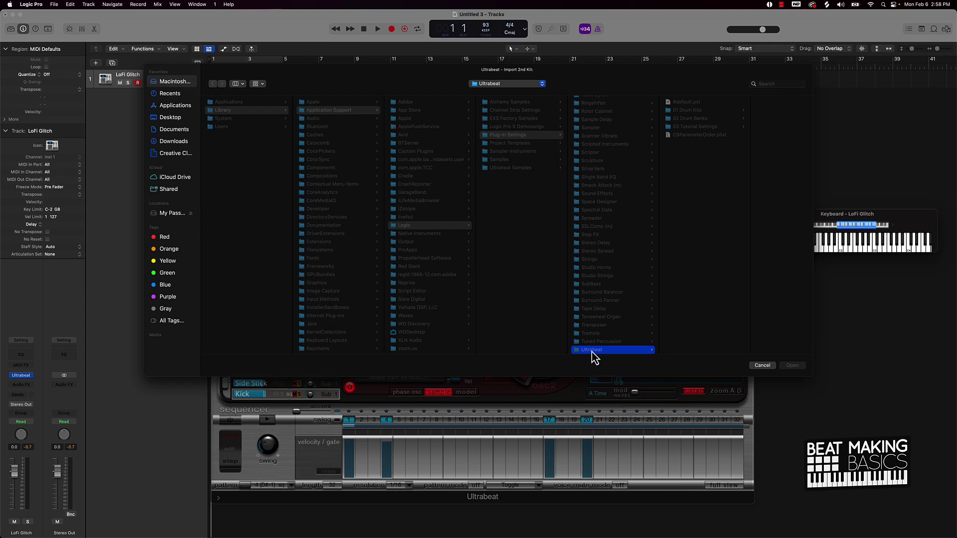
{"action": "left_click", "coordinate": [693, 111]}
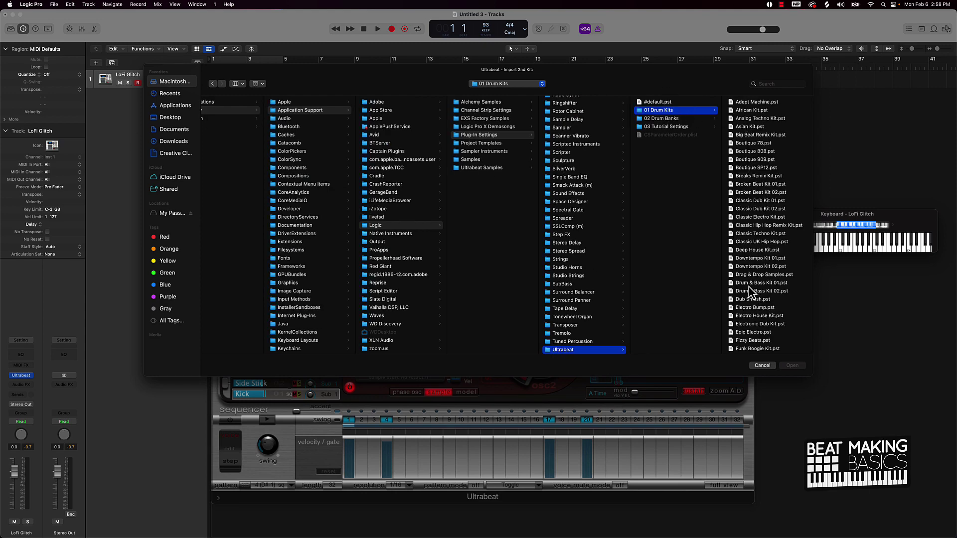
{"action": "left_click", "coordinate": [672, 120]}
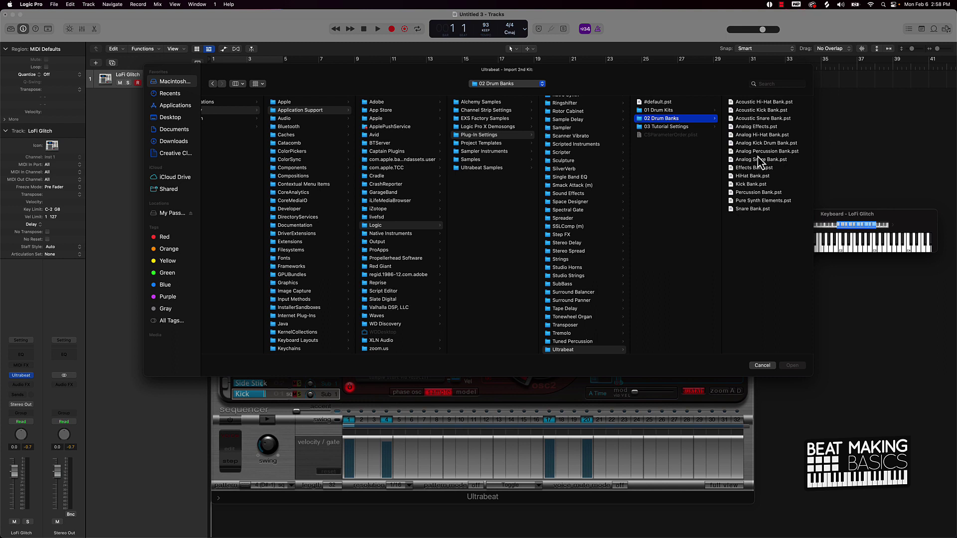
{"action": "left_click", "coordinate": [755, 184]}
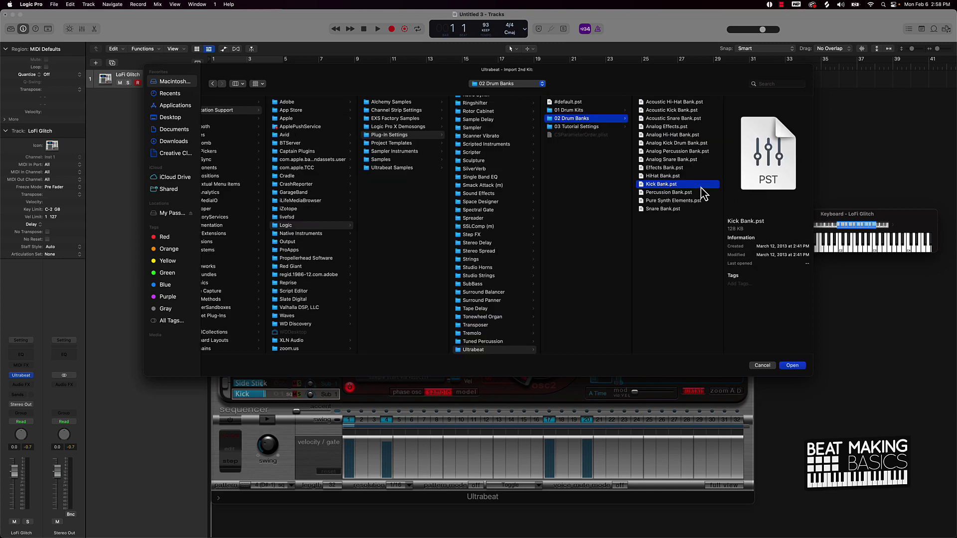
{"action": "double_click", "coordinate": [701, 185]}
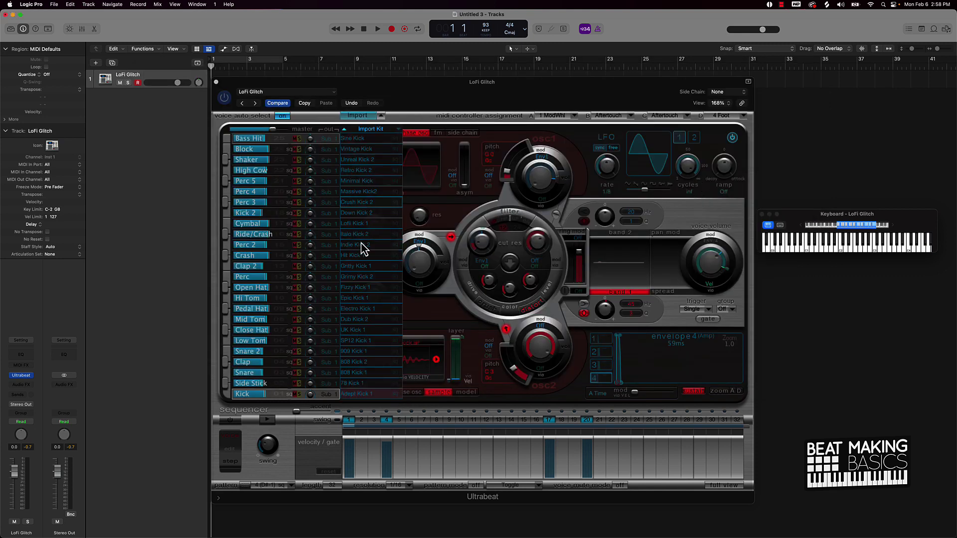
Audition imported kicks and replace the Kick voice with Vintage Kick
{"action": "left_click", "coordinate": [356, 177]}
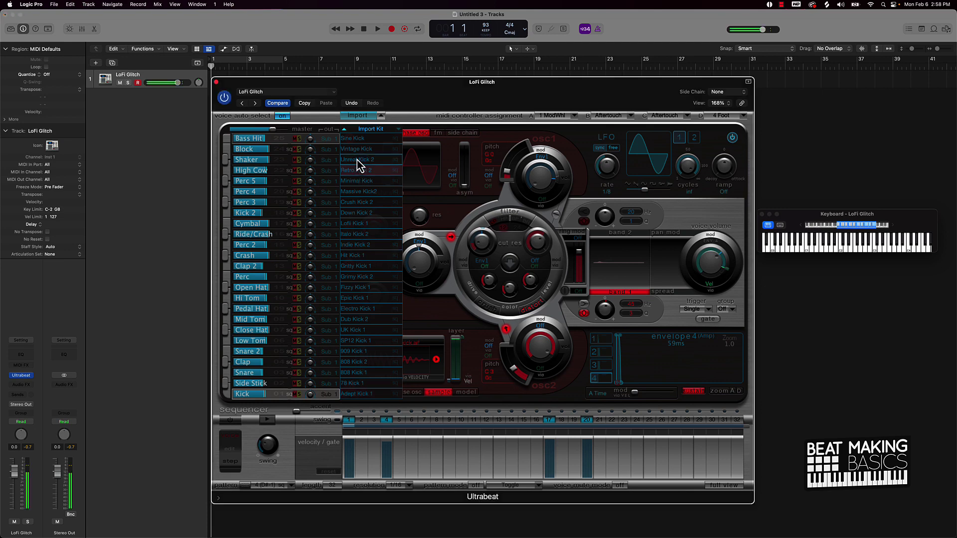
{"action": "left_click", "coordinate": [357, 160]}
{"action": "left_click", "coordinate": [358, 150]}
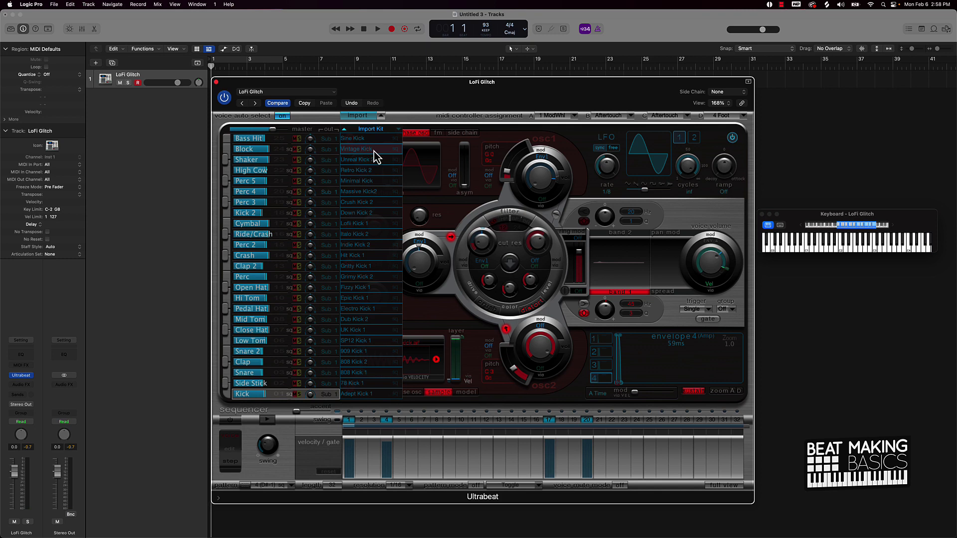
{"action": "left_click_drag", "start_coordinate": [374, 152], "coordinate": [276, 402]}
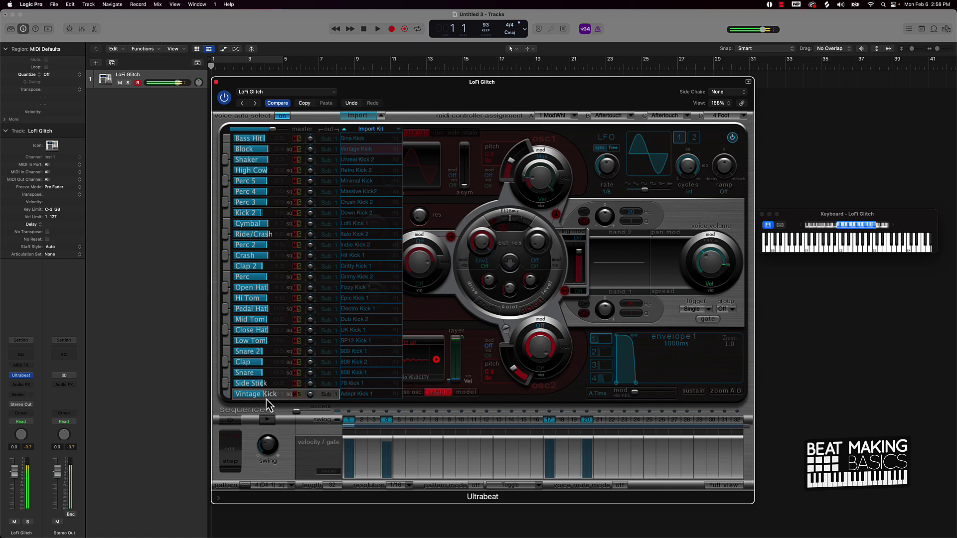
{"action": "left_click", "coordinate": [265, 397]}
Preview the Kick Bank sounds down to 909 Kick 1 and place it on the Side Stick voice
{"action": "left_click", "coordinate": [365, 160]}
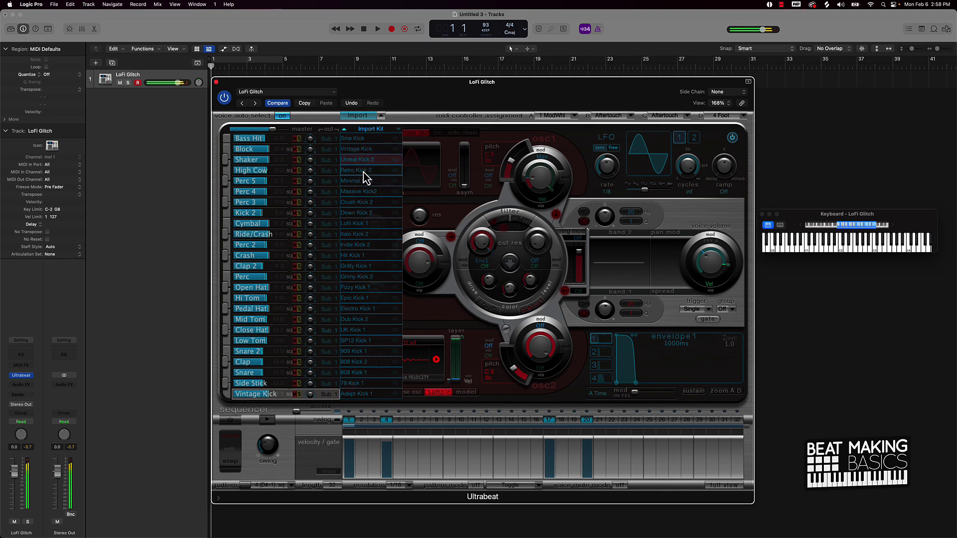
{"action": "left_click", "coordinate": [360, 202]}
{"action": "left_click", "coordinate": [363, 214]}
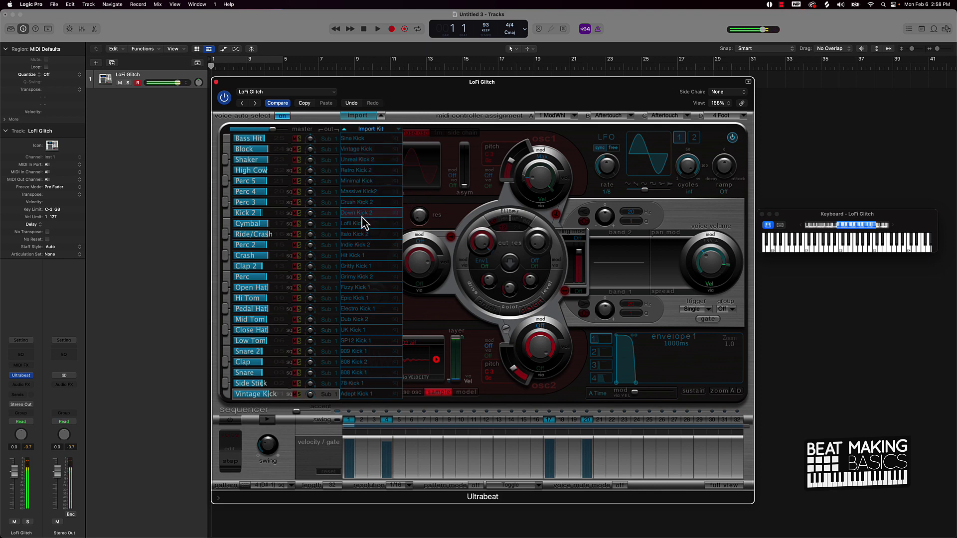
{"action": "left_click", "coordinate": [364, 224]}
{"action": "left_click", "coordinate": [361, 235]}
{"action": "left_click", "coordinate": [358, 245]}
{"action": "left_click", "coordinate": [364, 256]}
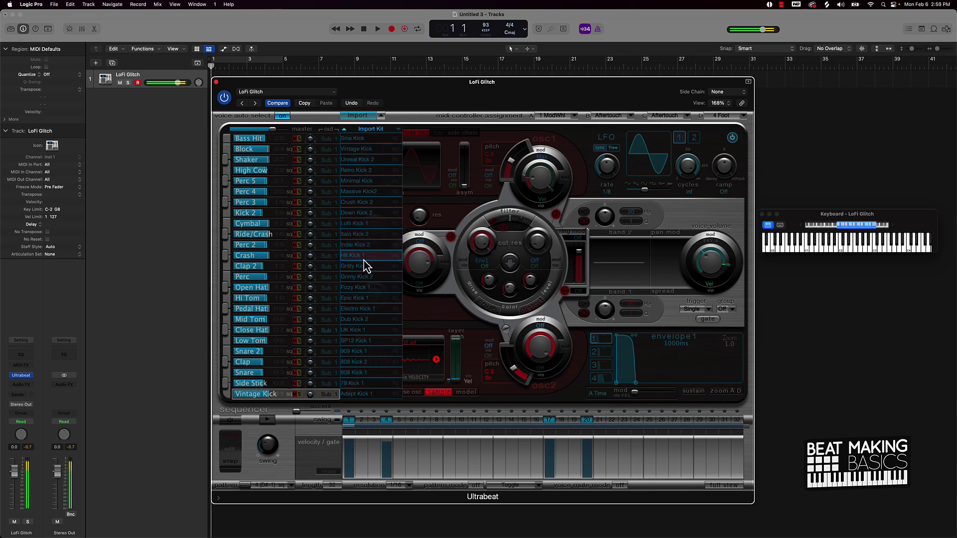
{"action": "left_click", "coordinate": [362, 266]}
{"action": "left_click", "coordinate": [363, 287]}
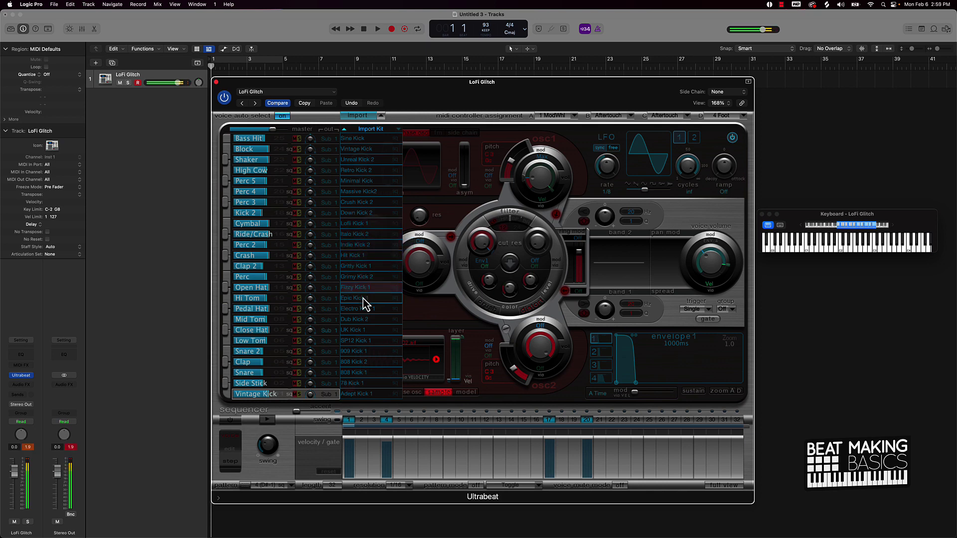
{"action": "left_click", "coordinate": [362, 299]}
{"action": "left_click", "coordinate": [361, 309]}
{"action": "left_click", "coordinate": [362, 319]}
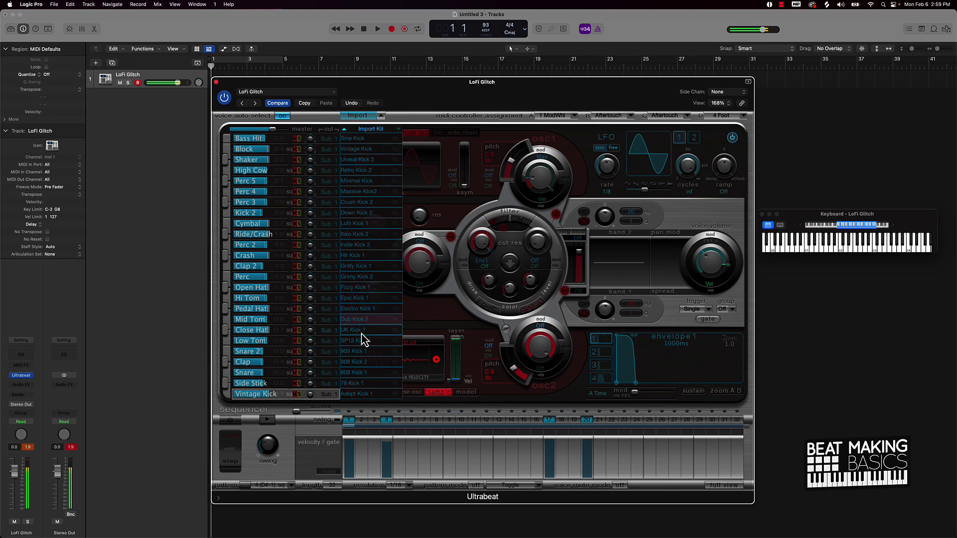
{"action": "left_click", "coordinate": [361, 340]}
{"action": "left_click", "coordinate": [363, 352]}
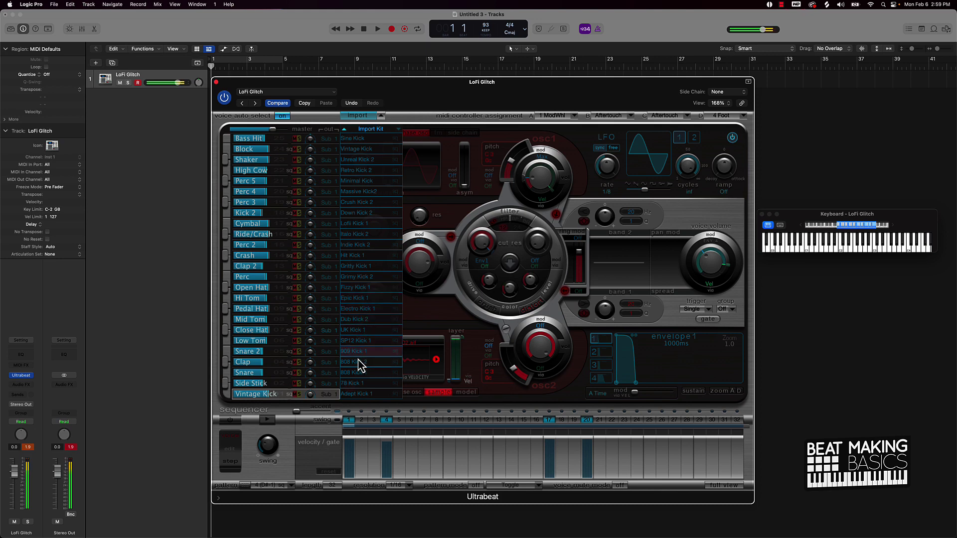
{"action": "left_click_drag", "start_coordinate": [359, 352], "coordinate": [287, 384]}
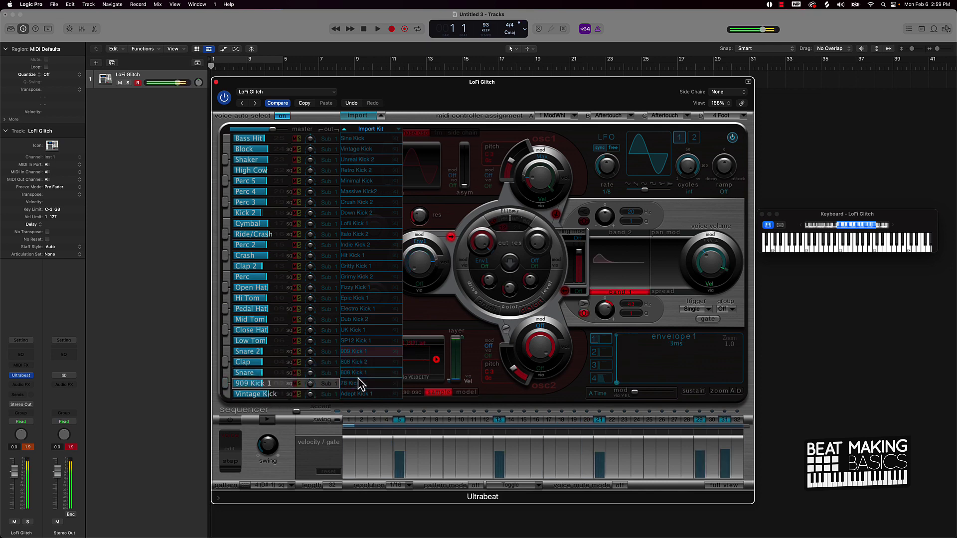
Replace the Snare voice with Unreal Kick 2, then choose Snare Bank.pst to import next
{"action": "left_click", "coordinate": [360, 329]}
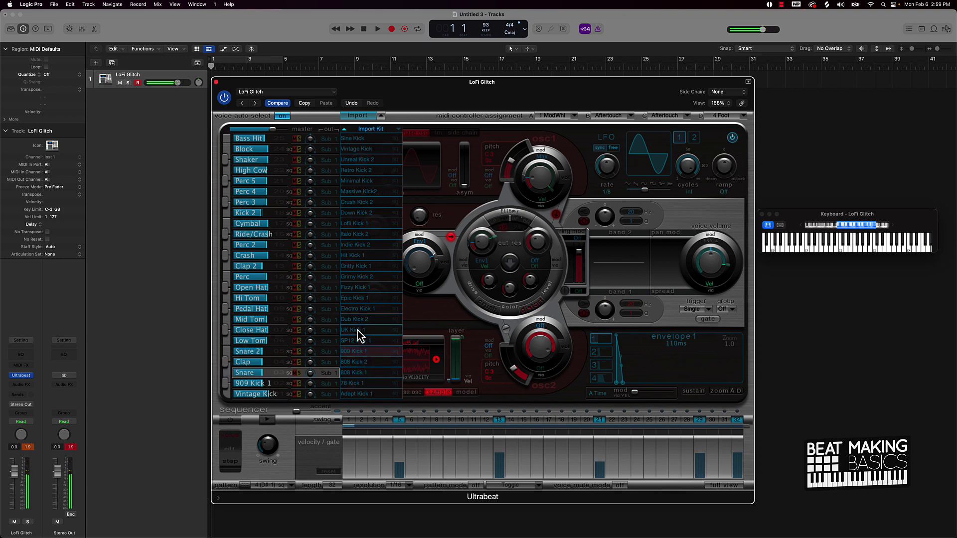
{"action": "left_click", "coordinate": [358, 224]}
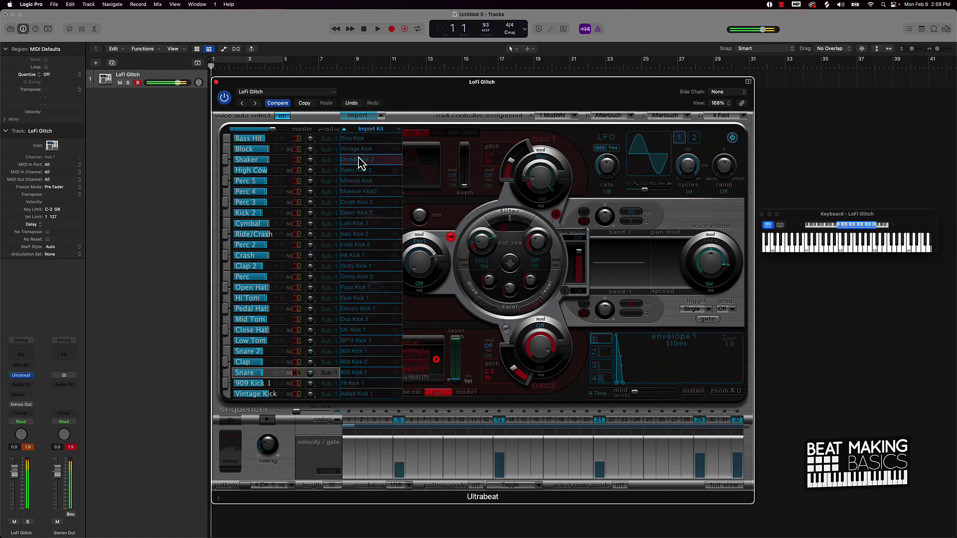
{"action": "left_click_drag", "start_coordinate": [362, 164], "coordinate": [257, 377]}
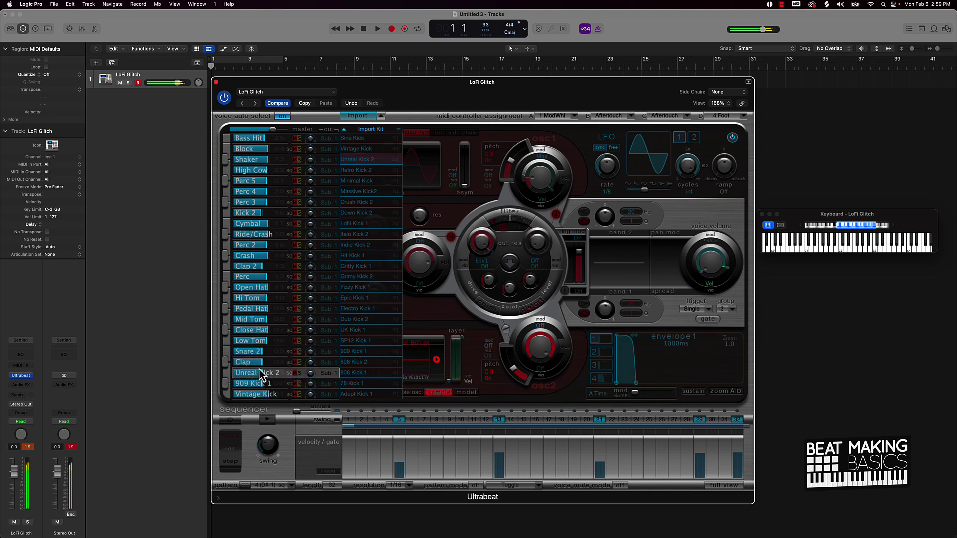
{"action": "left_click", "coordinate": [366, 119]}
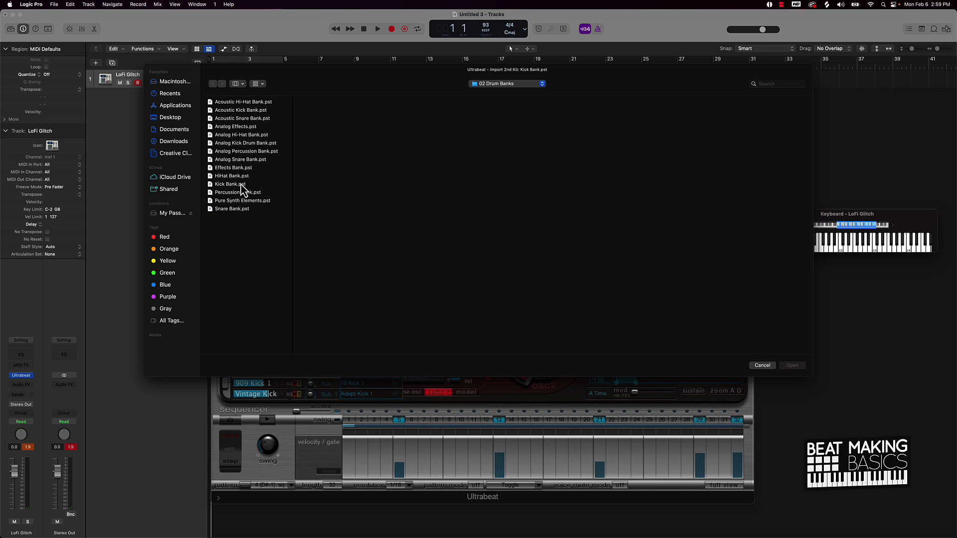
{"action": "double_click", "coordinate": [234, 210]}
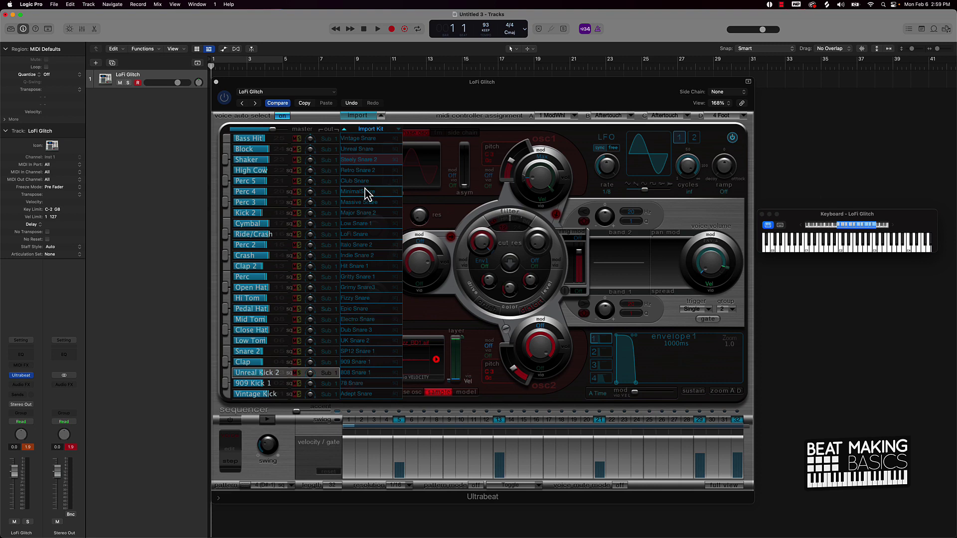
Preview Snare Bank sounds such as 808 Snare 1 and replace the Clap voice with Vintage Snare
{"action": "left_click", "coordinate": [275, 395]}
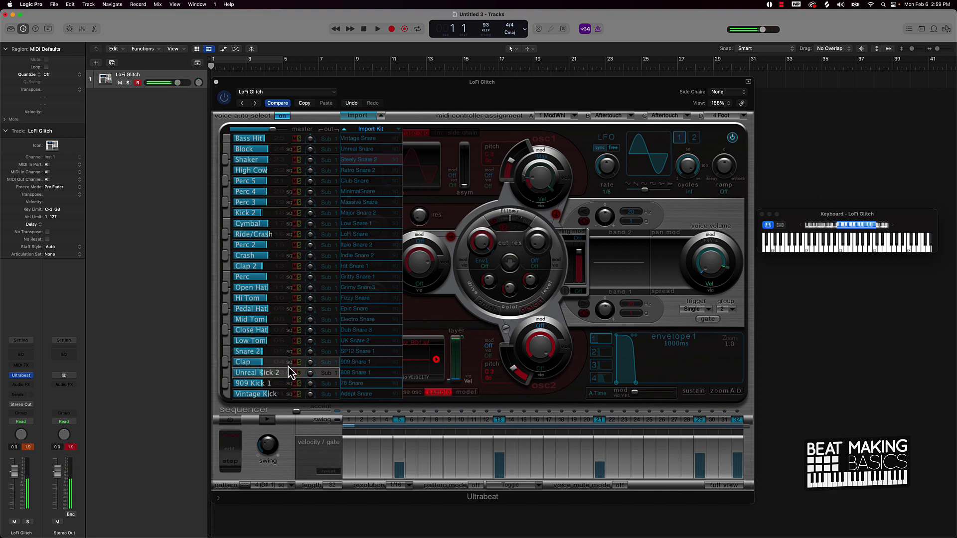
{"action": "left_click", "coordinate": [361, 374]}
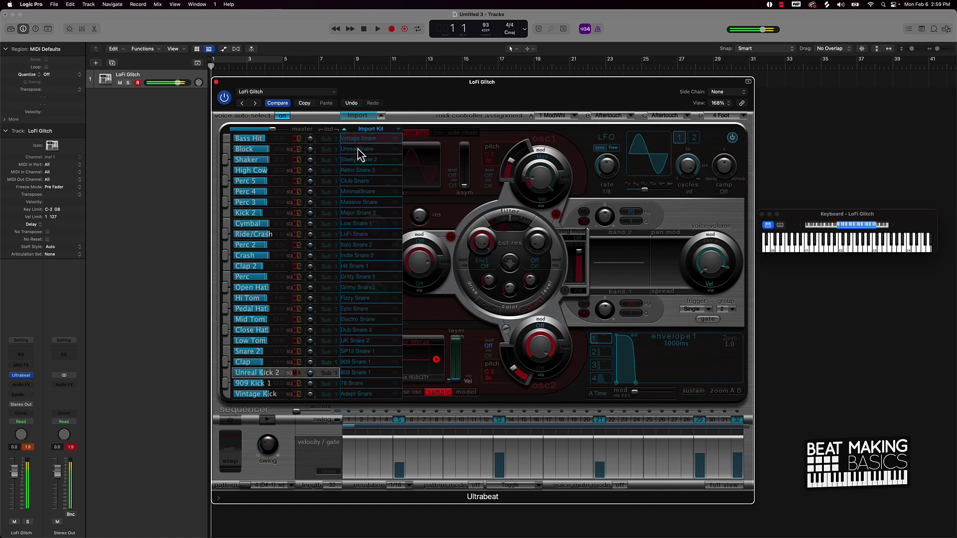
{"action": "left_click_drag", "start_coordinate": [362, 139], "coordinate": [268, 366]}
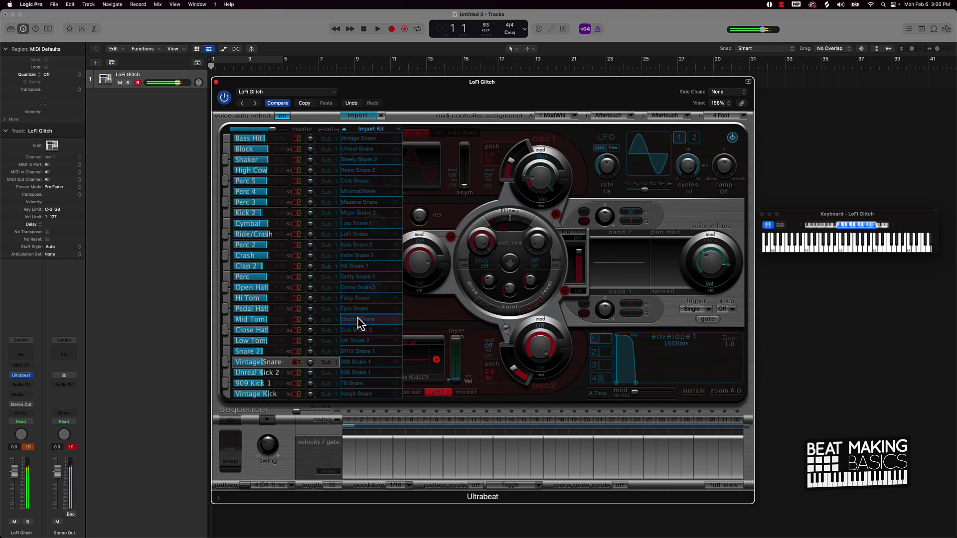
{"action": "left_click_drag", "start_coordinate": [359, 323], "coordinate": [361, 353]}
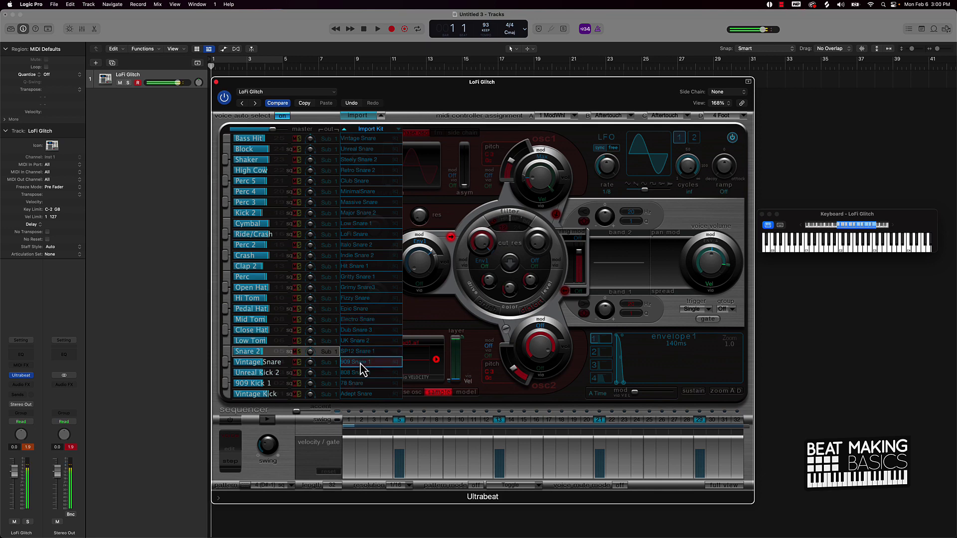
Replace the Snare 2 voice with Adept Snare and select it
{"action": "left_click", "coordinate": [362, 395]}
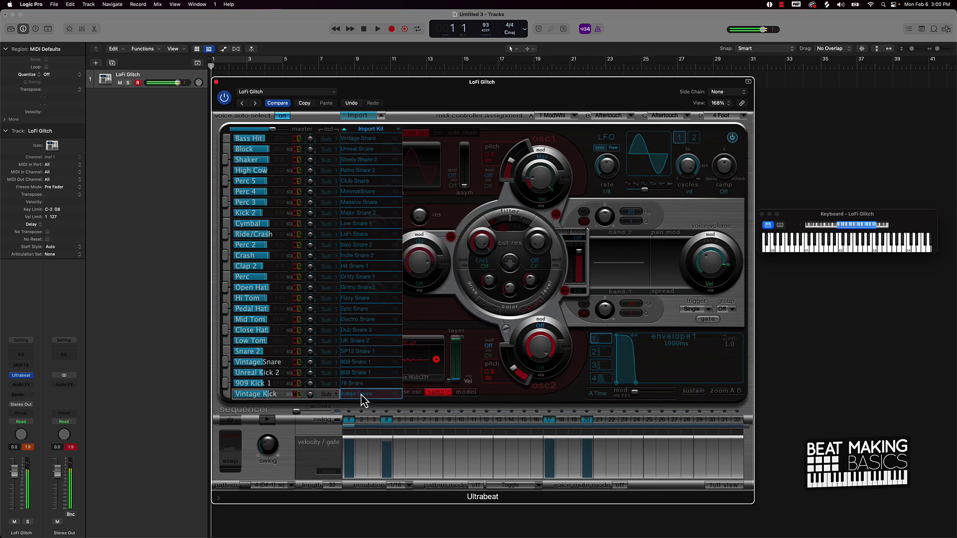
{"action": "left_click_drag", "start_coordinate": [361, 396], "coordinate": [267, 353]}
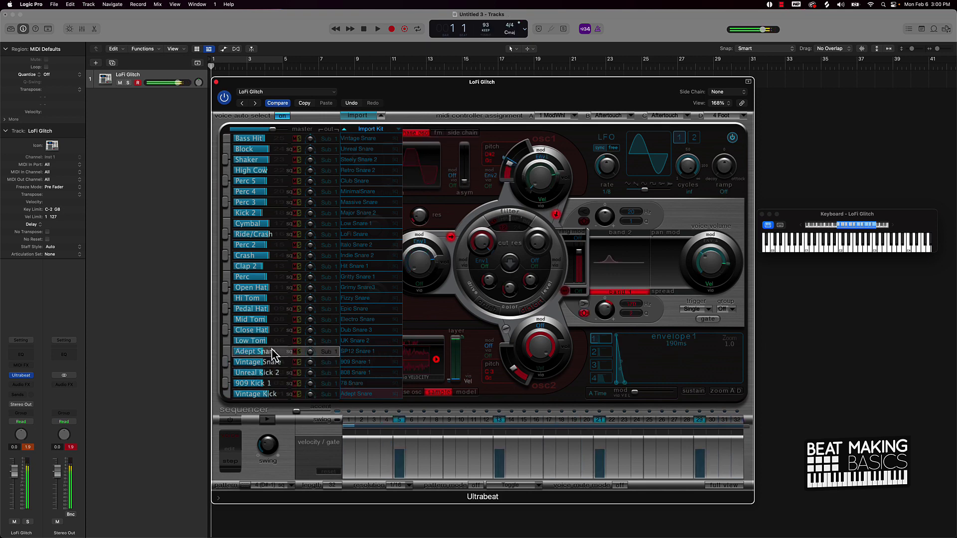
{"action": "left_click", "coordinate": [272, 351]}
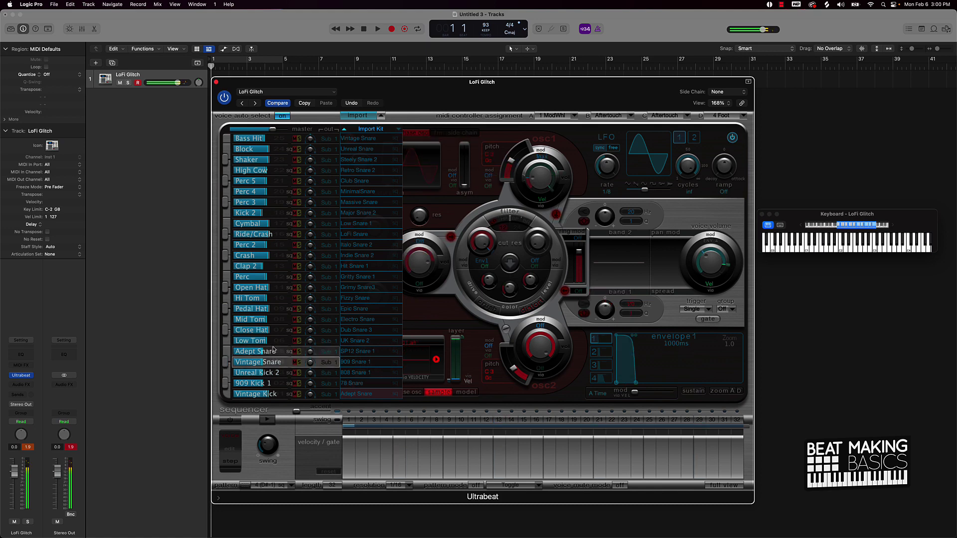
Import the HiHat Bank as Ultrabeat's second kit
{"action": "left_click", "coordinate": [367, 118]}
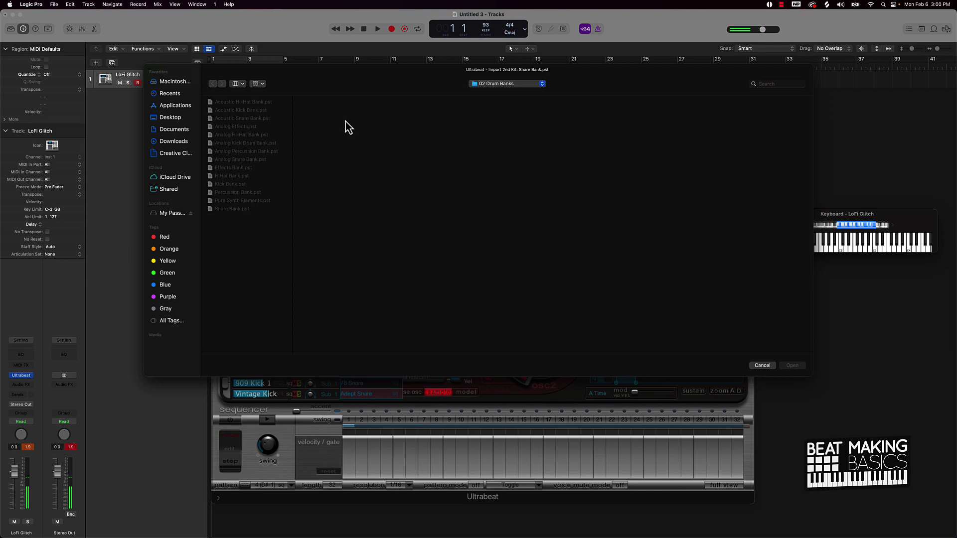
{"action": "left_click", "coordinate": [235, 177]}
{"action": "double_click", "coordinate": [237, 178]}
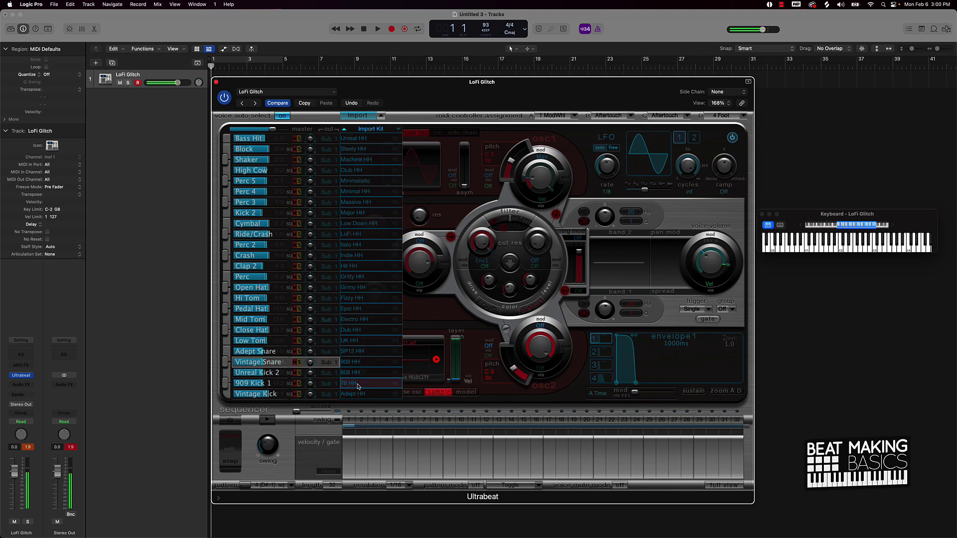
Put 78 HH on Low Tom, Hit HH on Close Hat, and Low Down HH just above it
{"action": "left_click_drag", "start_coordinate": [357, 387], "coordinate": [263, 340]}
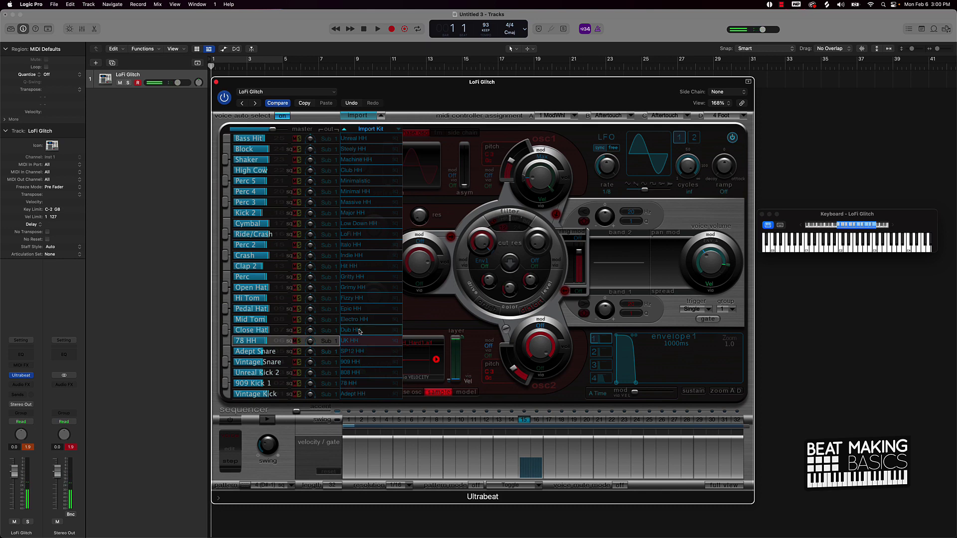
{"action": "left_click", "coordinate": [358, 300]}
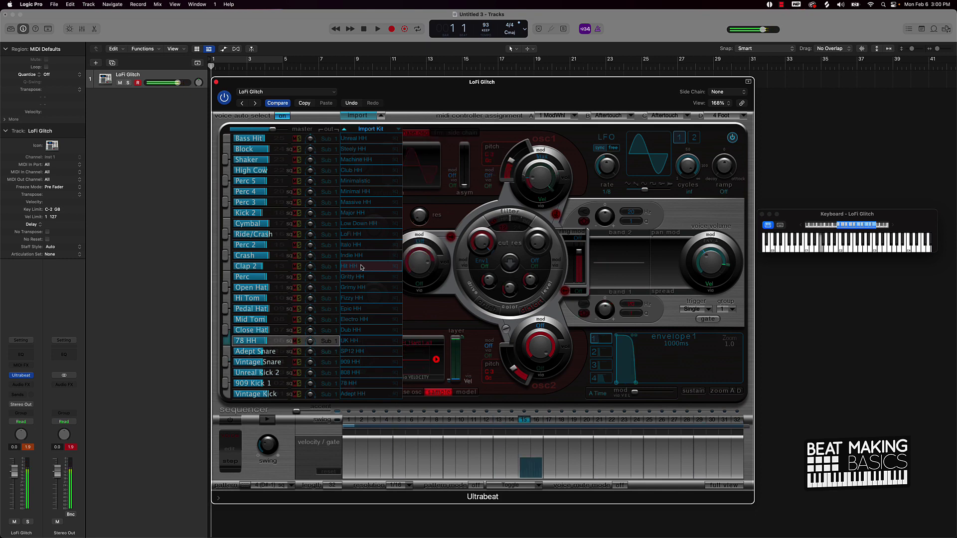
{"action": "left_click_drag", "start_coordinate": [361, 267], "coordinate": [255, 331]}
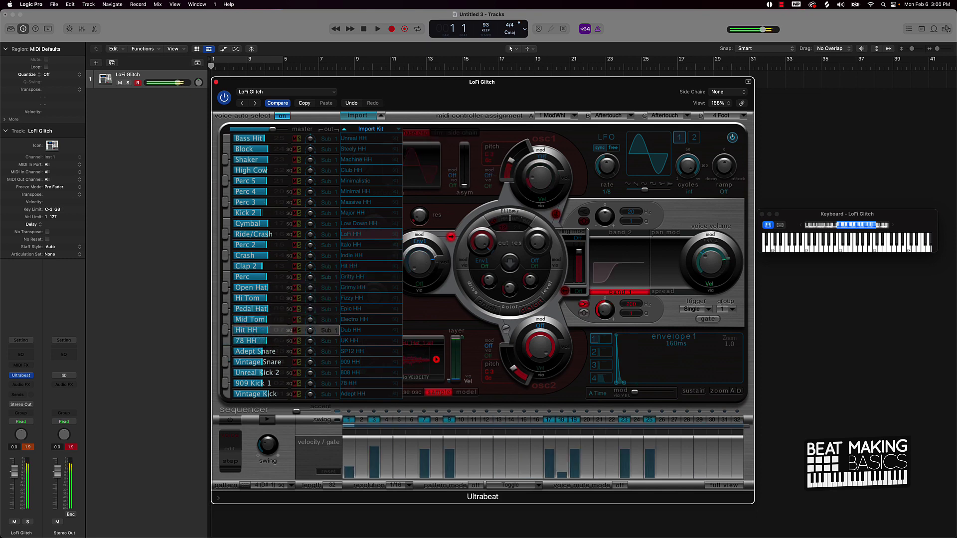
{"action": "left_click_drag", "start_coordinate": [366, 226], "coordinate": [257, 324]}
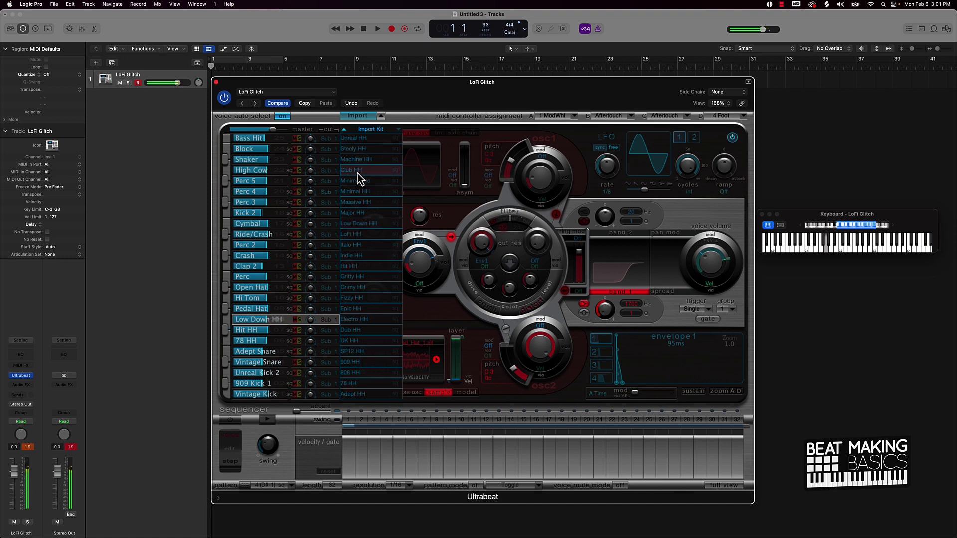
{"action": "left_click", "coordinate": [361, 116]}
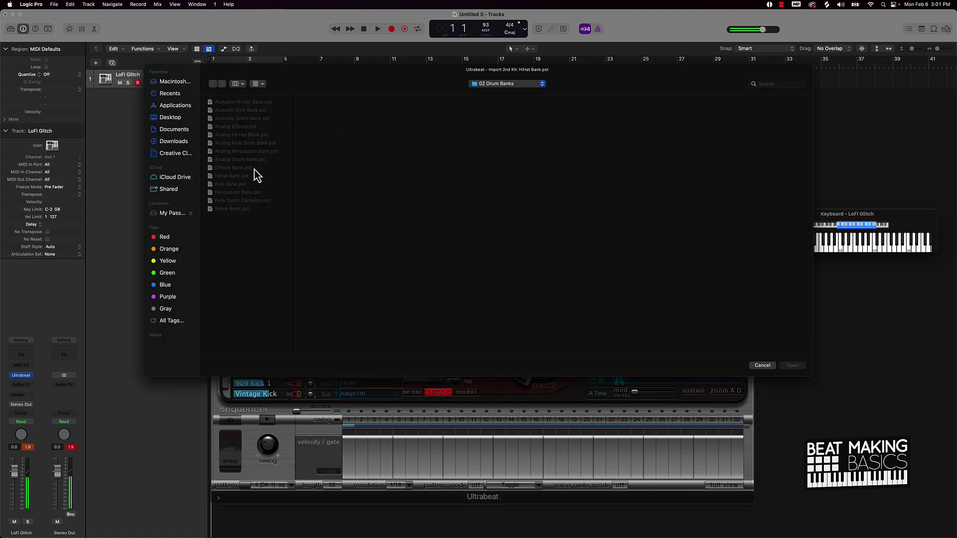
Load Percussion Bank.pst, replacing Pedal Hat with Block and Open Hat and Hi Tom with Maraca
{"action": "left_click", "coordinate": [239, 195]}
{"action": "double_click", "coordinate": [241, 193]}
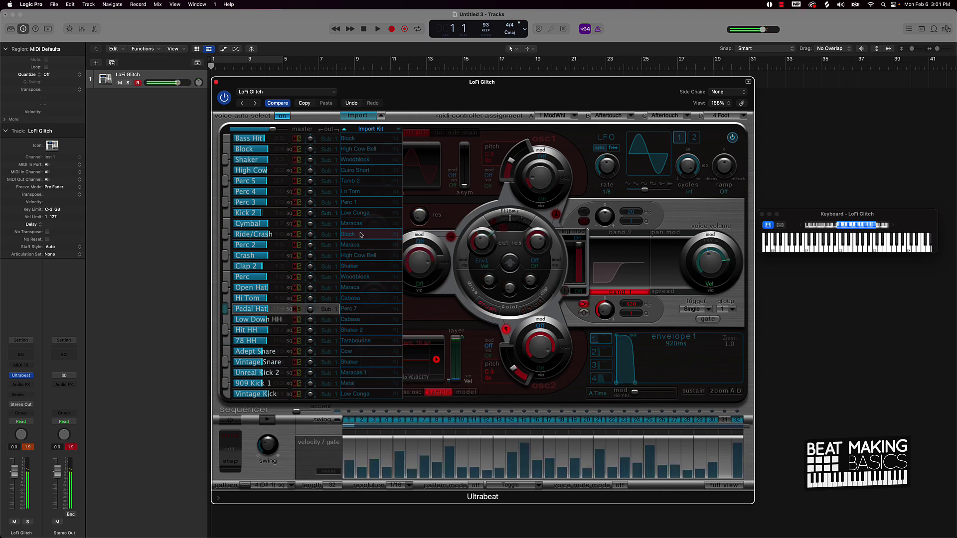
{"action": "left_click_drag", "start_coordinate": [361, 235], "coordinate": [252, 309]}
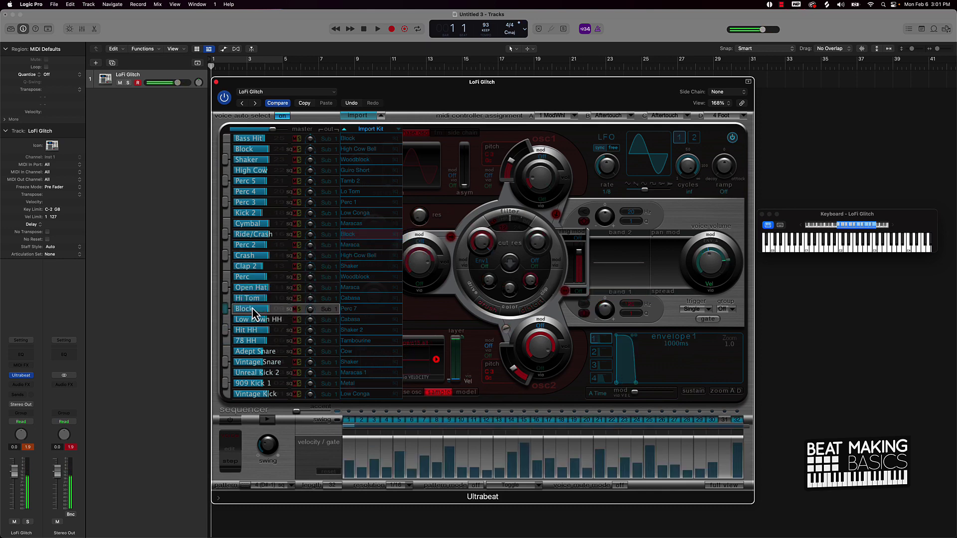
{"action": "left_click", "coordinate": [360, 256]}
{"action": "left_click_drag", "start_coordinate": [359, 246], "coordinate": [256, 288]}
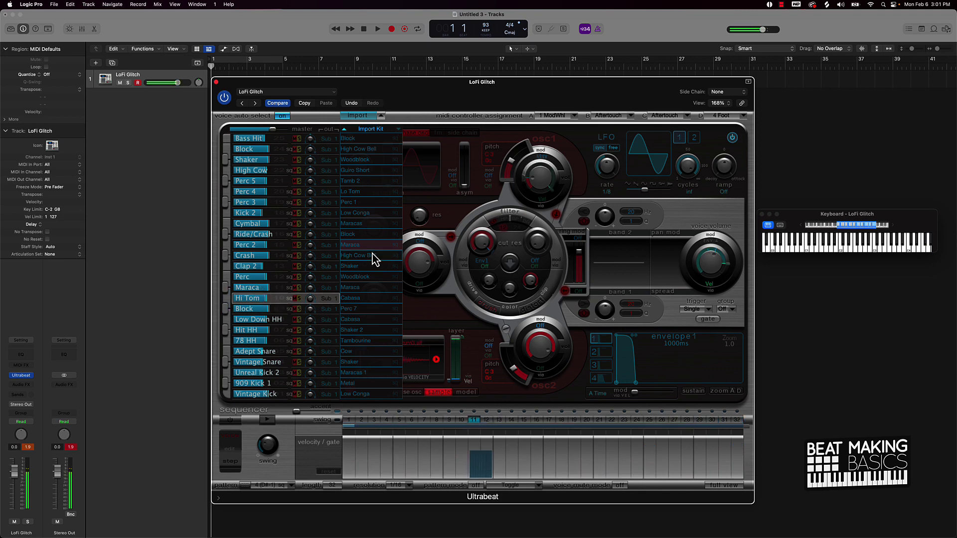
{"action": "left_click_drag", "start_coordinate": [368, 245], "coordinate": [272, 299]}
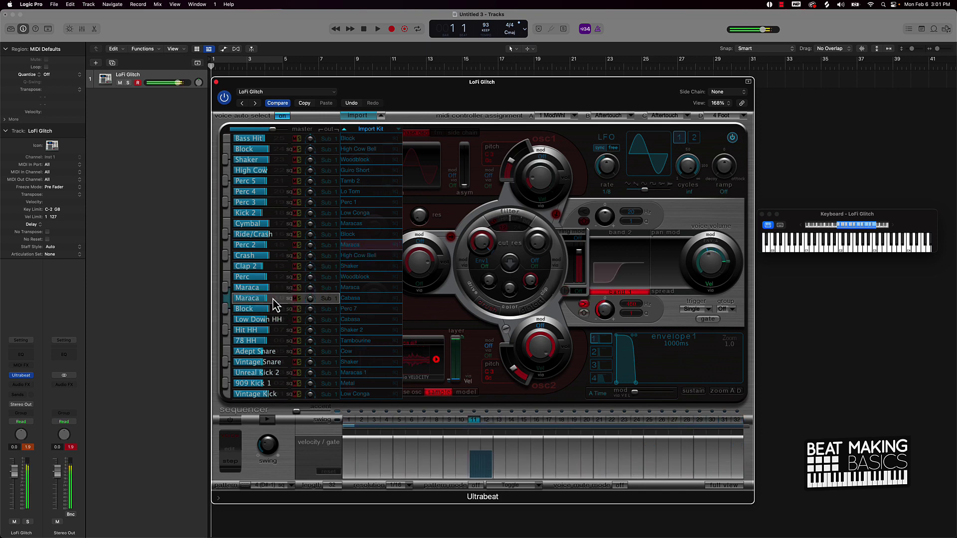
Replace the first Maraca voice with Woodblock and Perc with Perc 7, then reopen the import browser
{"action": "left_click", "coordinate": [358, 268]}
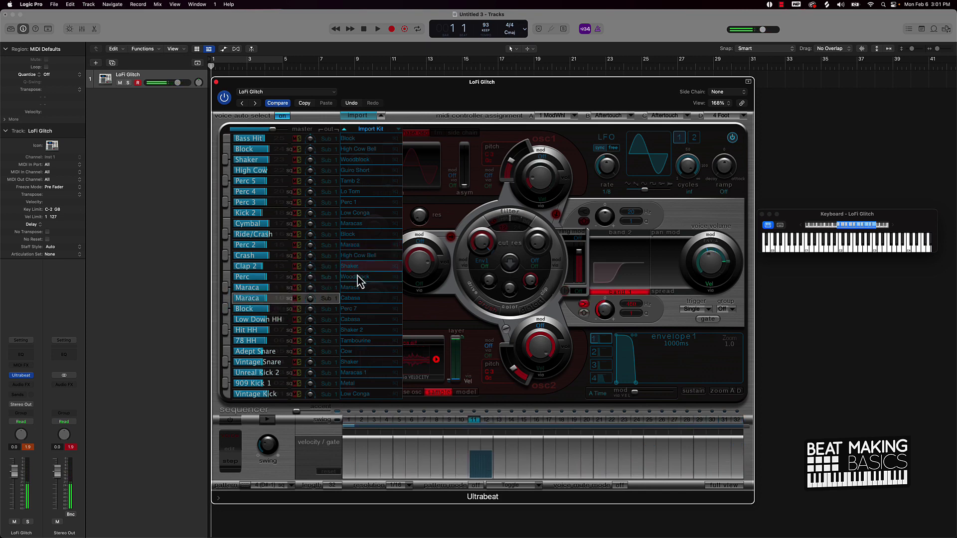
{"action": "left_click", "coordinate": [361, 277]}
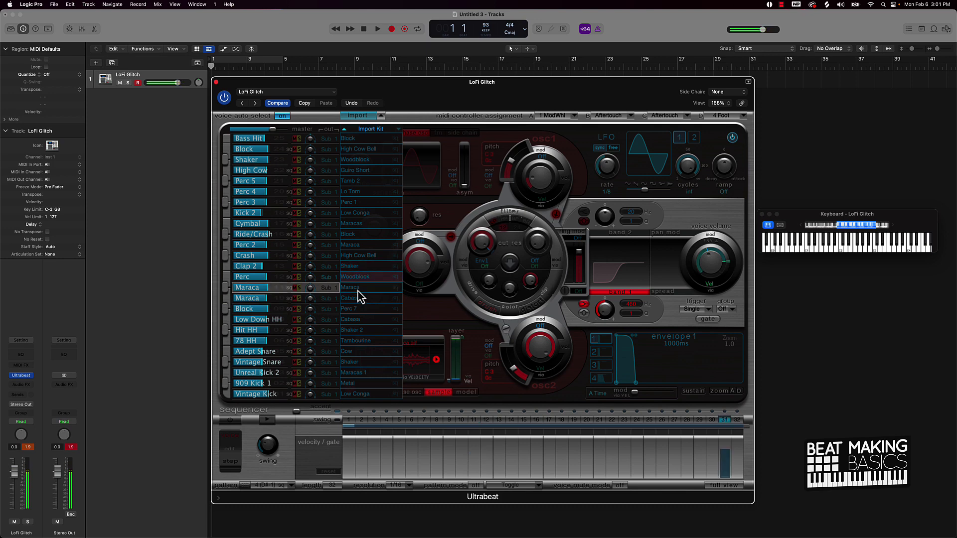
{"action": "left_click_drag", "start_coordinate": [361, 278], "coordinate": [260, 289]}
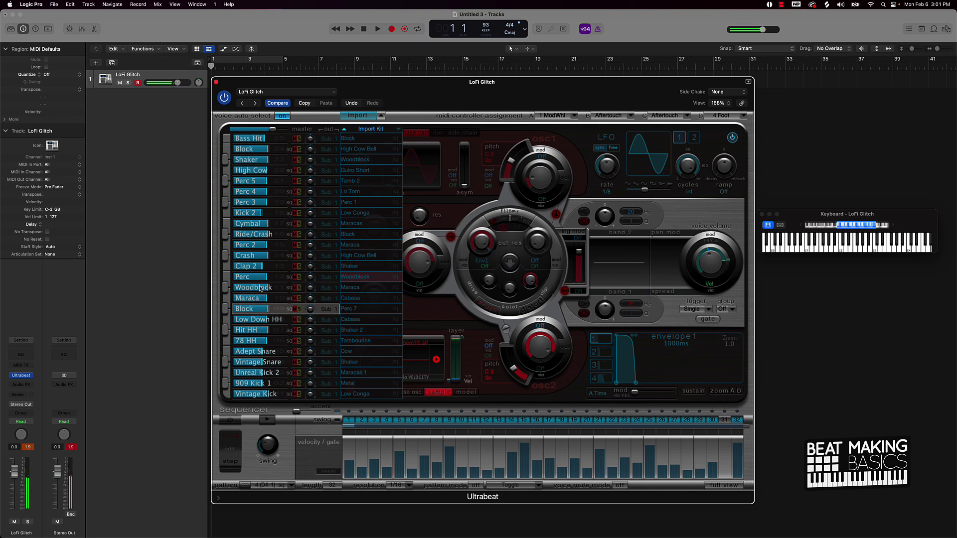
{"action": "left_click", "coordinate": [359, 299]}
{"action": "left_click", "coordinate": [360, 309]}
{"action": "left_click_drag", "start_coordinate": [360, 310], "coordinate": [247, 277]}
{"action": "left_click", "coordinate": [247, 309]}
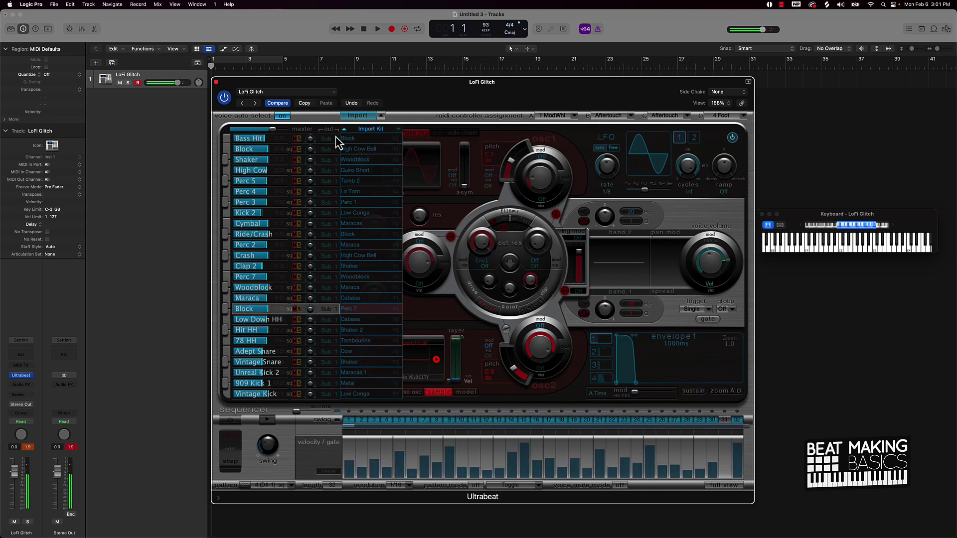
{"action": "left_click", "coordinate": [356, 116]}
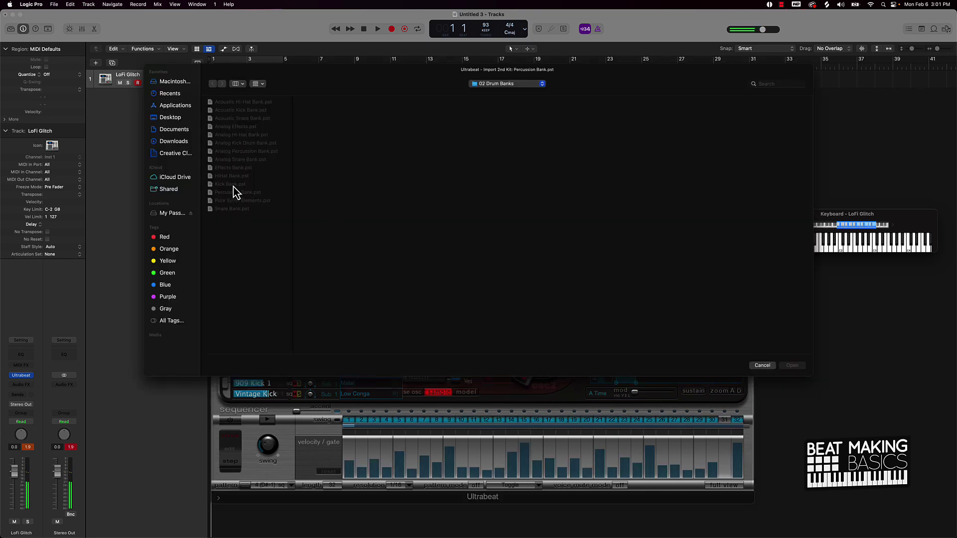
Load Effects Bank.pst and replace the Perc 7 voice with its Perc 3 sound
{"action": "left_click", "coordinate": [234, 169]}
{"action": "double_click", "coordinate": [234, 169]}
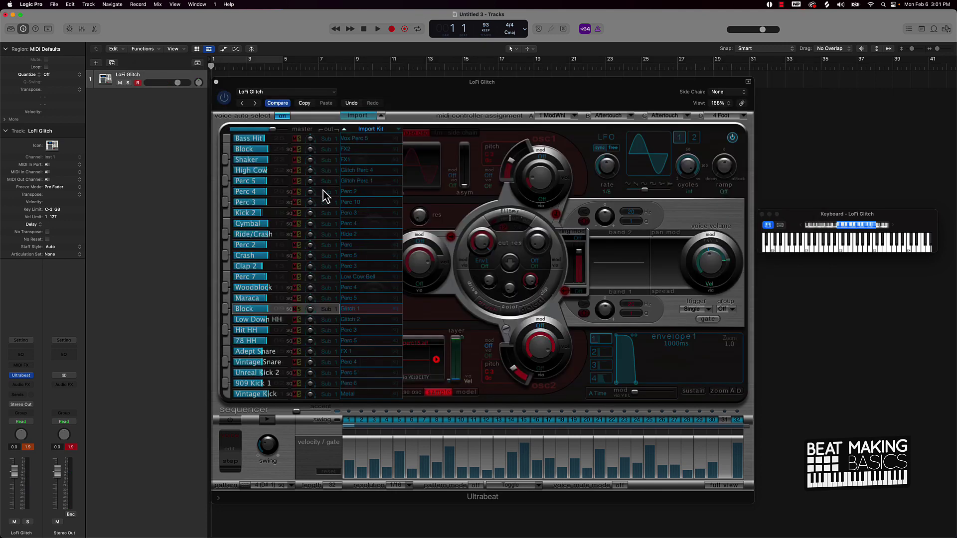
{"action": "left_click", "coordinate": [355, 213]}
{"action": "left_click_drag", "start_coordinate": [356, 213], "coordinate": [255, 281]}
{"action": "left_click", "coordinate": [255, 277]}
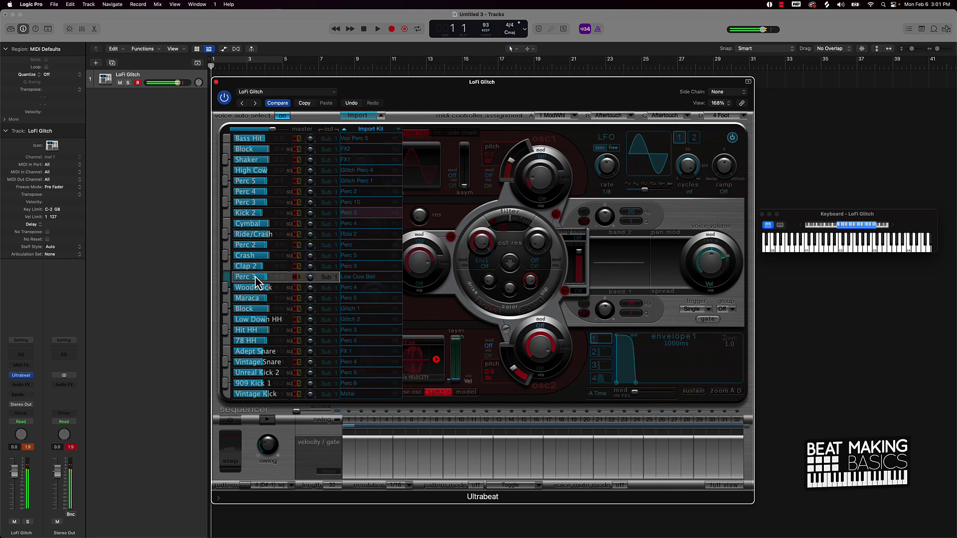
Replace the Clap 2 and Crash voices with the Effects Bank's Perc 4 sound
{"action": "left_click", "coordinate": [356, 225]}
{"action": "left_click_drag", "start_coordinate": [358, 230], "coordinate": [256, 266]}
{"action": "left_click", "coordinate": [330, 255]}
{"action": "left_click", "coordinate": [331, 266]}
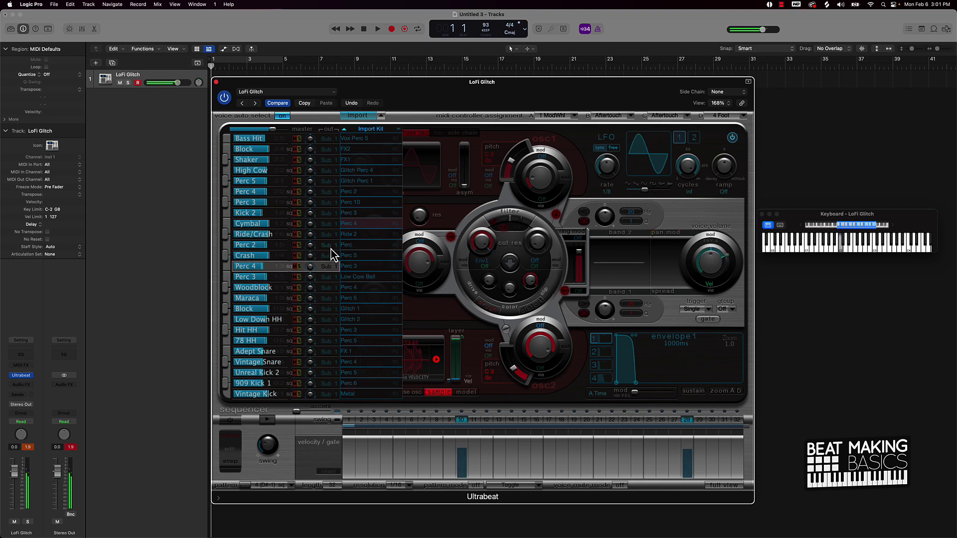
{"action": "left_click", "coordinate": [360, 235]}
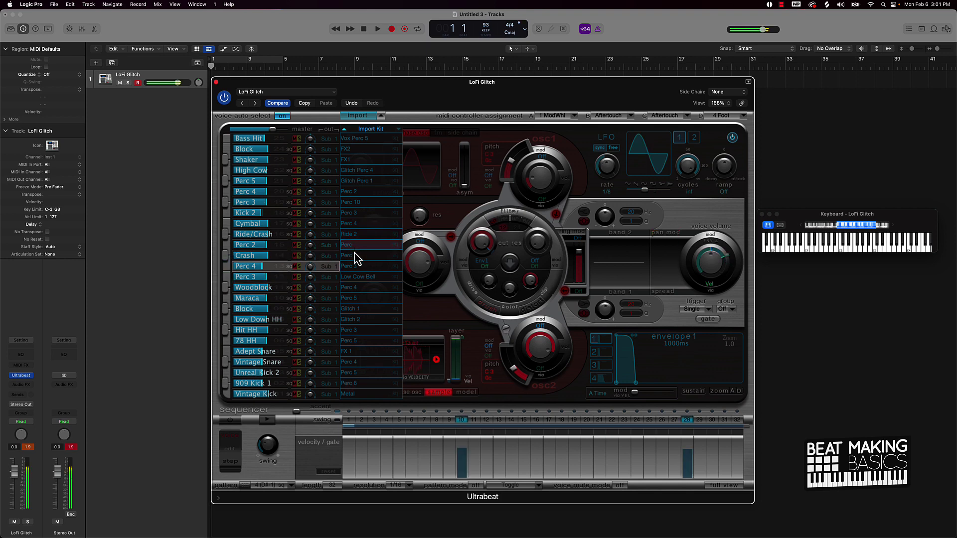
{"action": "left_click", "coordinate": [361, 277]}
{"action": "left_click", "coordinate": [362, 287]}
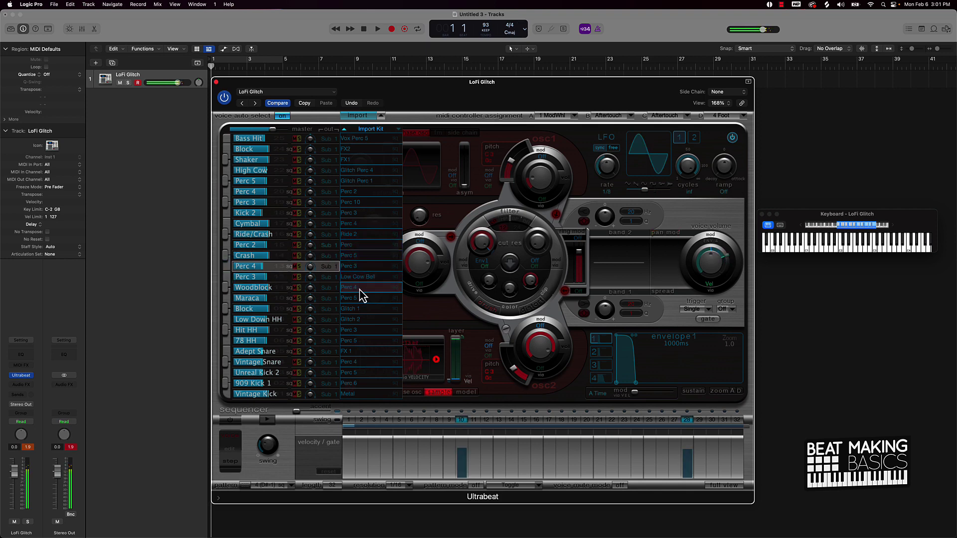
{"action": "left_click_drag", "start_coordinate": [360, 289], "coordinate": [255, 259]}
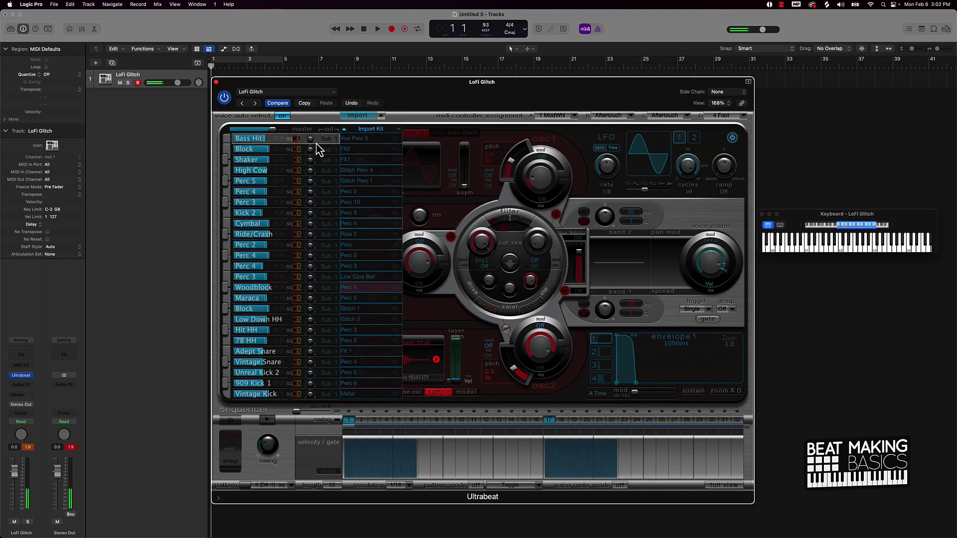
Save the custom kit as the preset 'LoFi Glitch 2' and close the Ultrabeat window
{"action": "left_click", "coordinate": [282, 93]}
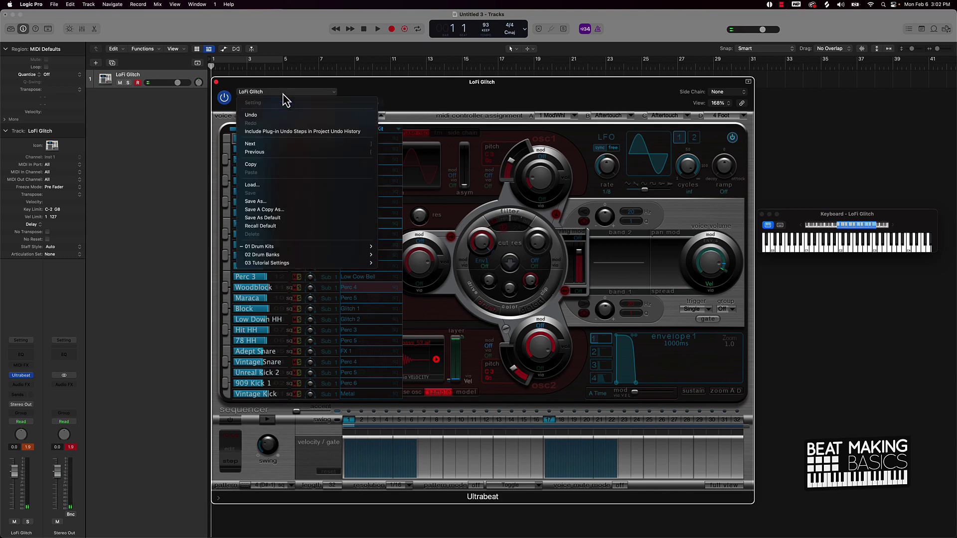
{"action": "left_click", "coordinate": [277, 206]}
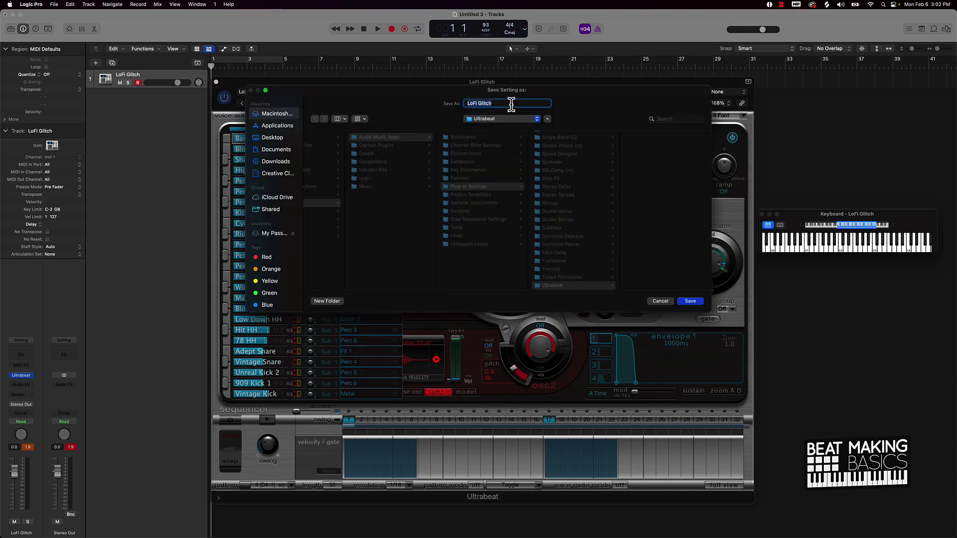
{"action": "left_click", "coordinate": [510, 103]}
{"action": "key", "text": "Return"}
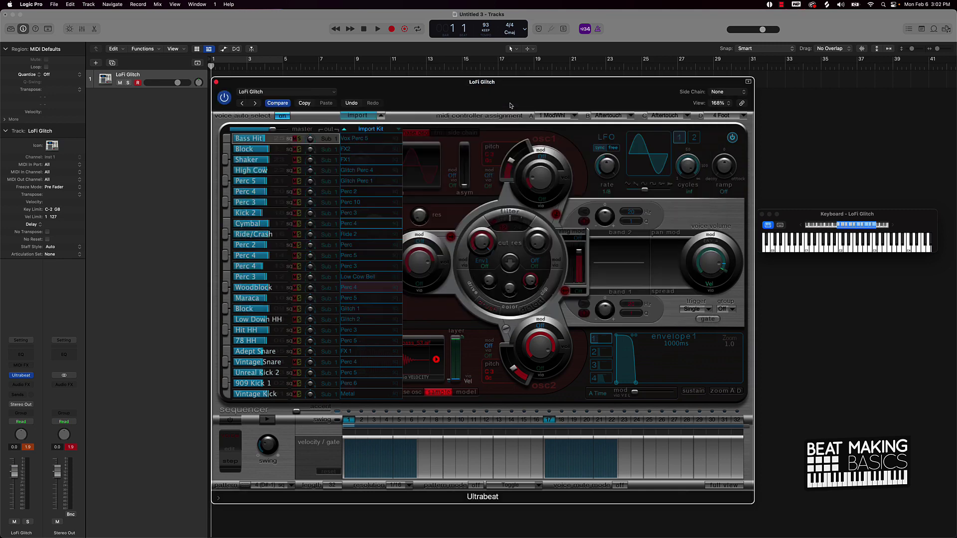
{"action": "left_click", "coordinate": [216, 82]}
Create a new Ultrabeat software instrument track and load the LoFi Glitch 2 preset onto it
{"action": "left_click", "coordinate": [97, 63]}
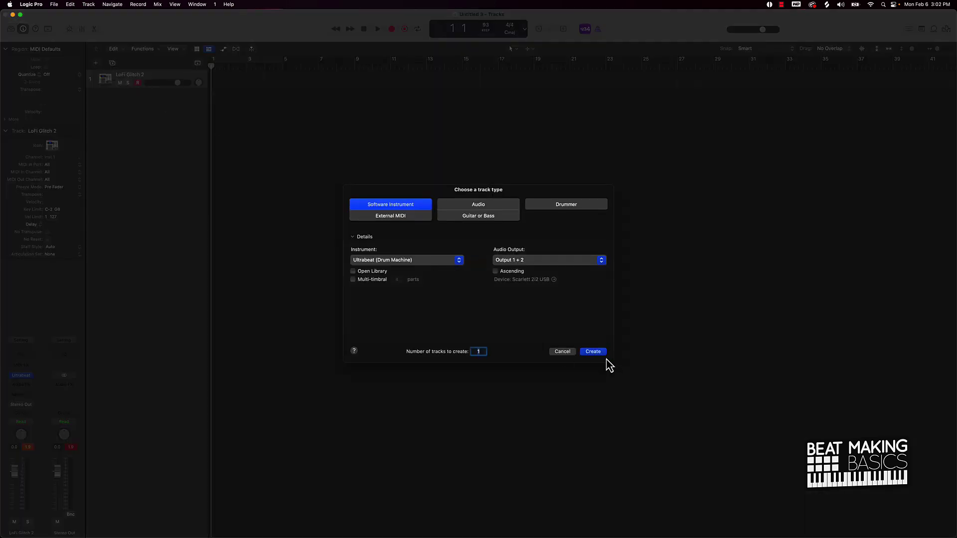
{"action": "left_click", "coordinate": [596, 352]}
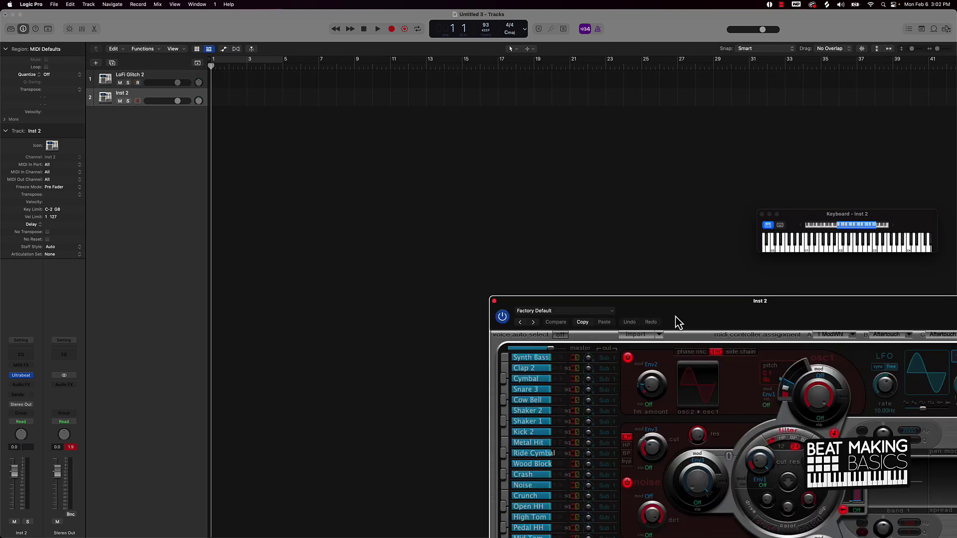
{"action": "left_click_drag", "start_coordinate": [679, 322], "coordinate": [350, 207]}
{"action": "left_click", "coordinate": [210, 198]}
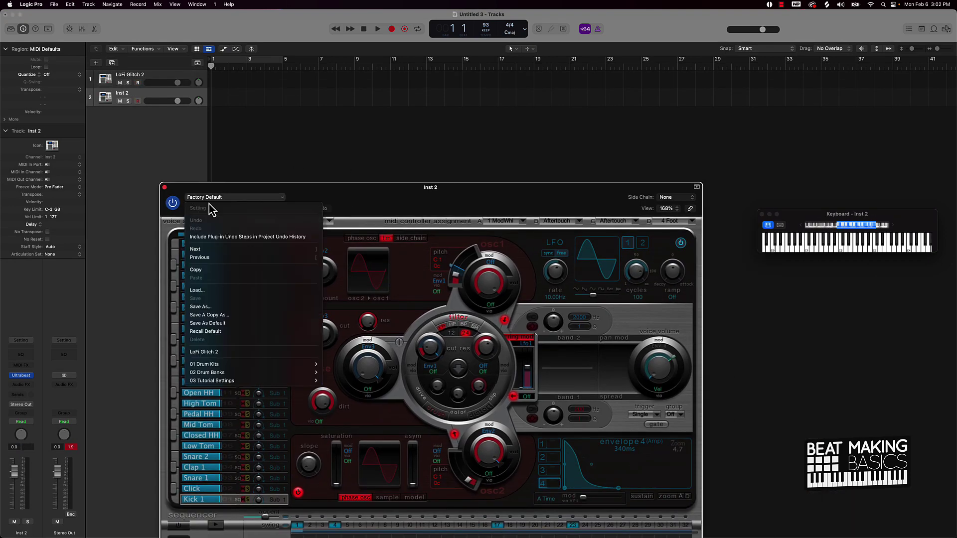
{"action": "left_click", "coordinate": [219, 351]}
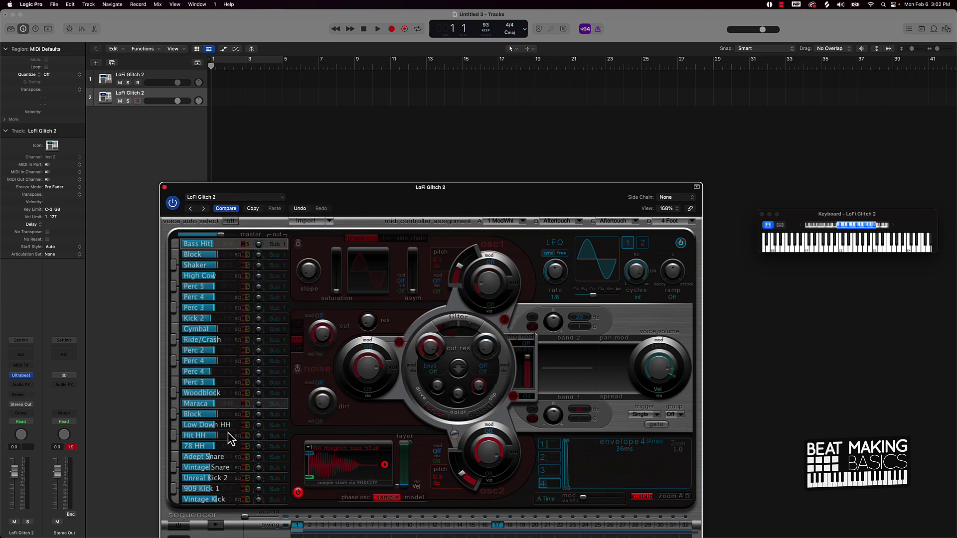
{"action": "left_click", "coordinate": [229, 500]}
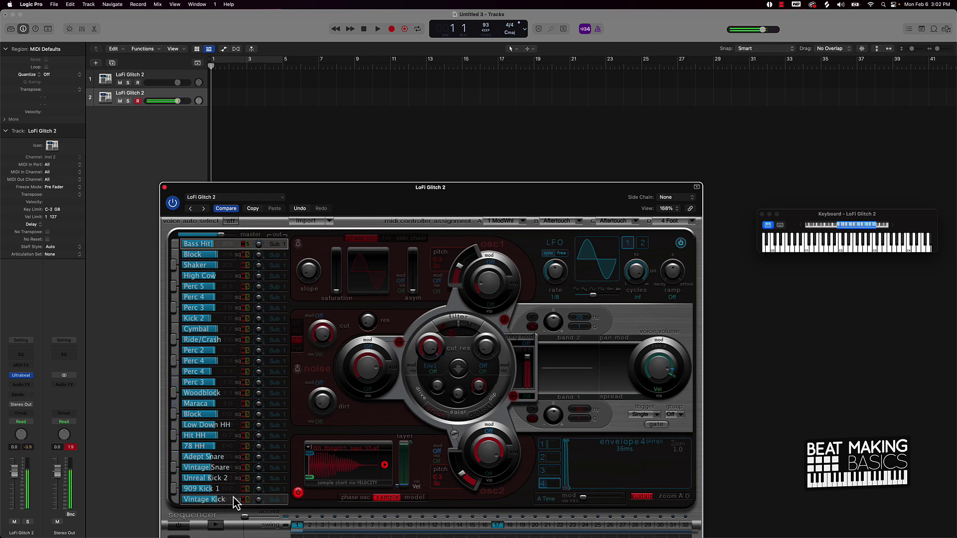
{"action": "left_click_drag", "start_coordinate": [452, 198], "coordinate": [452, 128]}
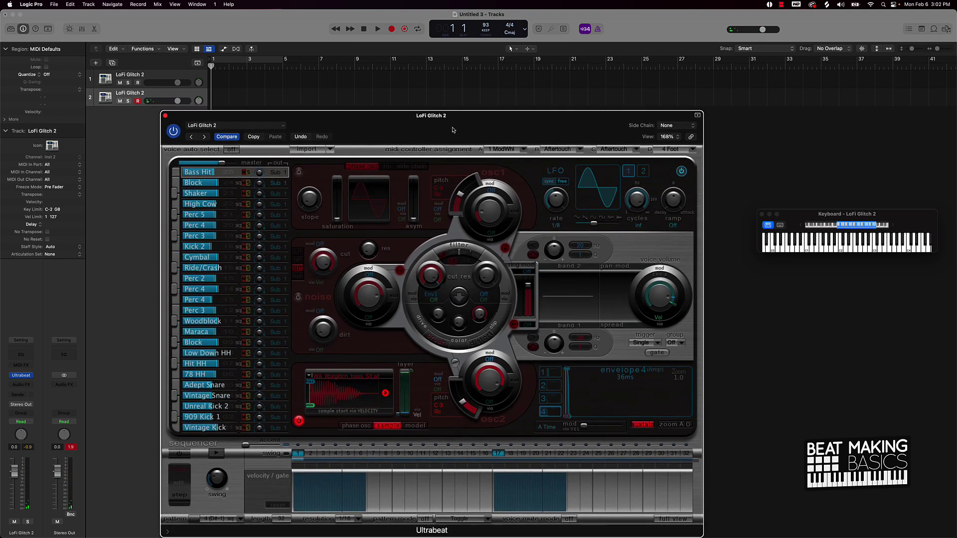